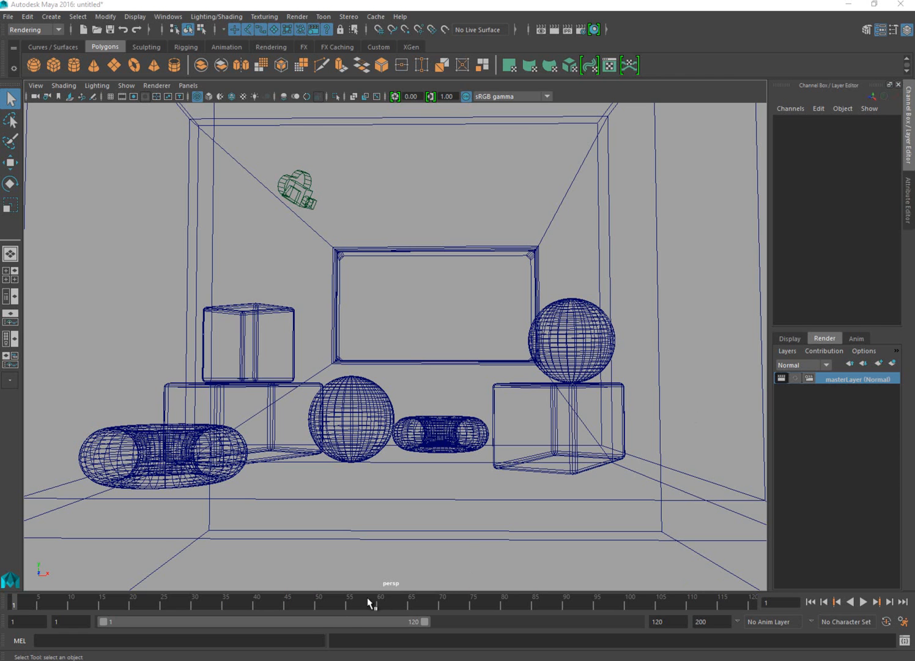
Look through the LightTrap TIFF renders in the BadRenders folder in File Explorer, and return to the Maya scene.
{"action": "left_click", "coordinate": [289, 660]}
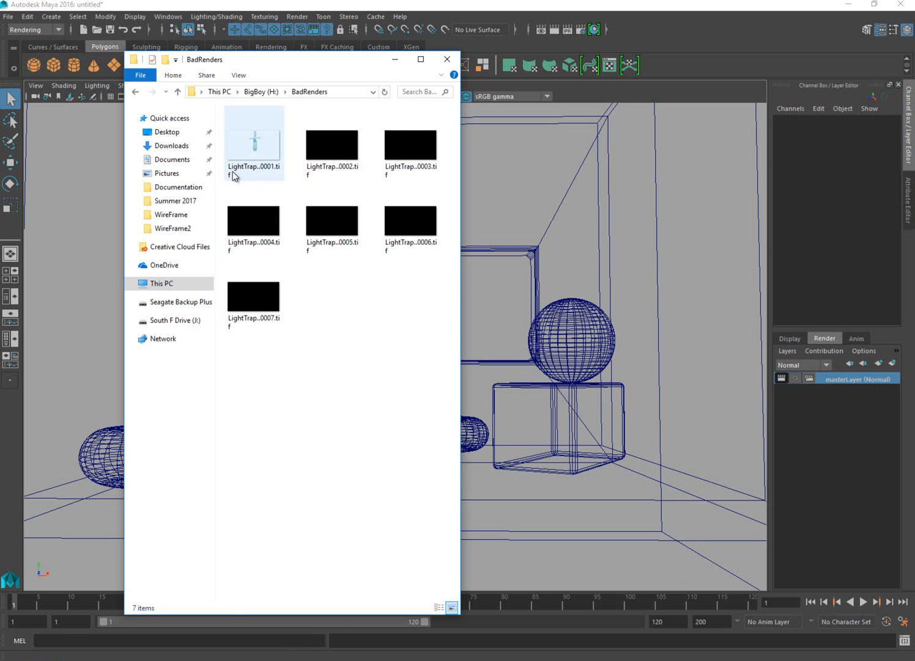
{"action": "left_click", "coordinate": [254, 155]}
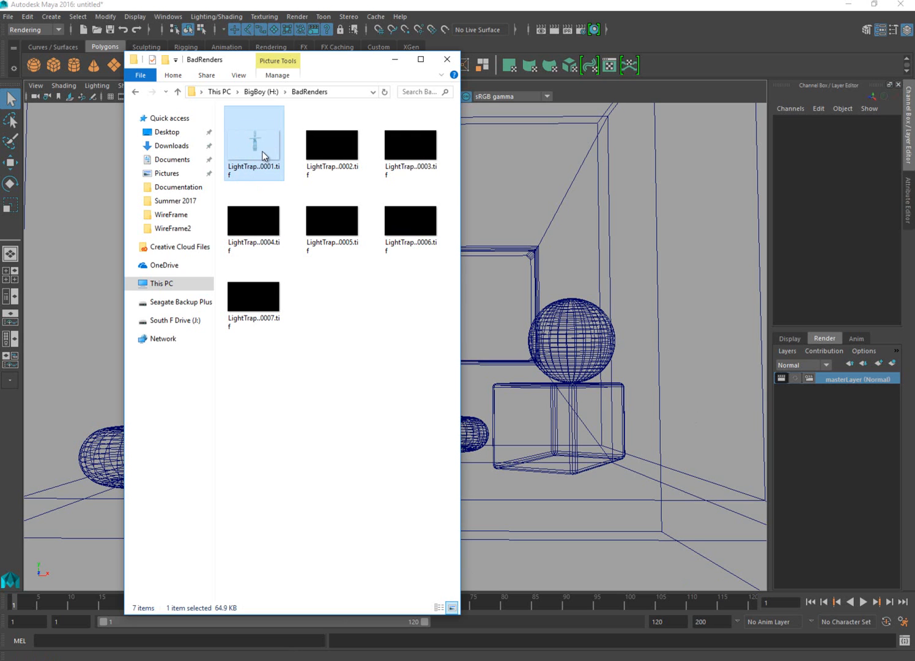
{"action": "left_click", "coordinate": [330, 154]}
{"action": "left_click", "coordinate": [397, 145]}
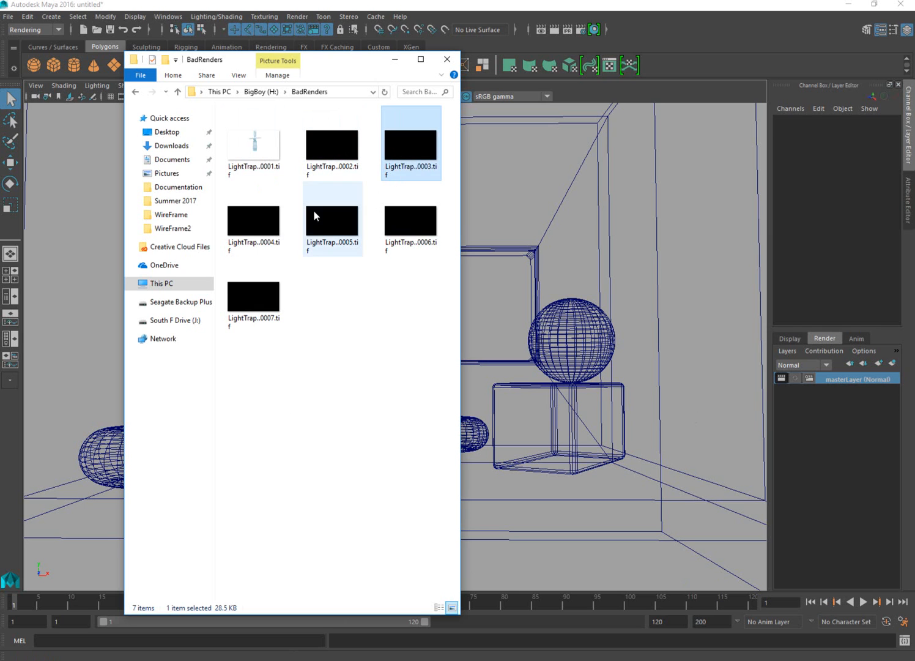
{"action": "left_click", "coordinate": [266, 221]}
{"action": "left_click", "coordinate": [324, 215]}
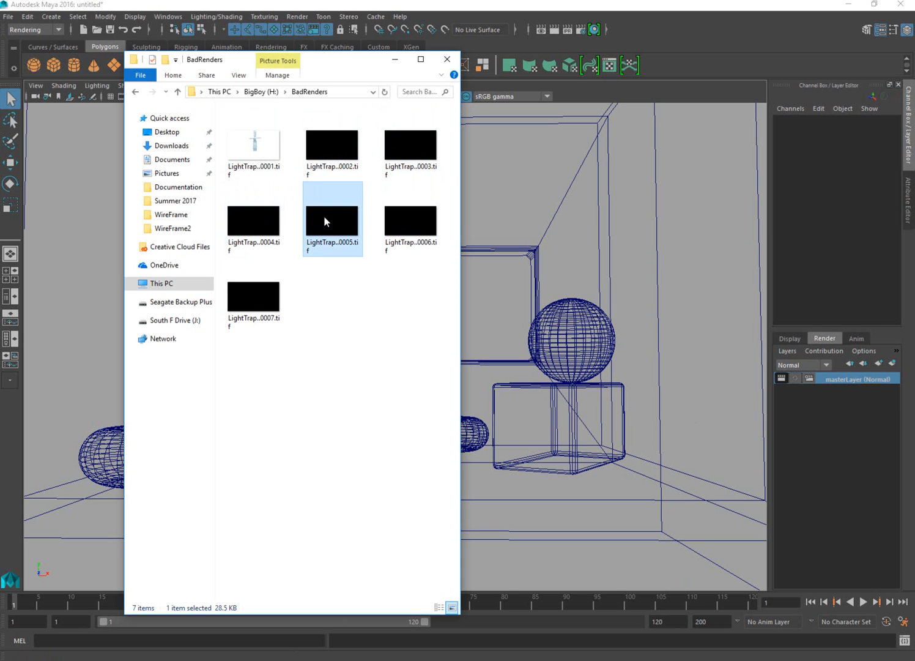
{"action": "left_click", "coordinate": [367, 297]}
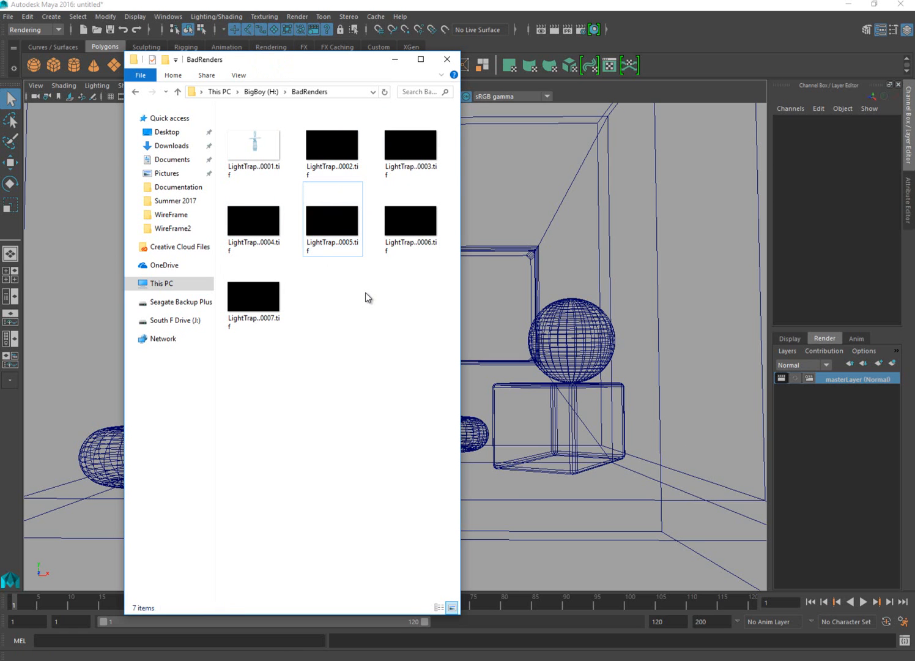
{"action": "left_click", "coordinate": [693, 320]}
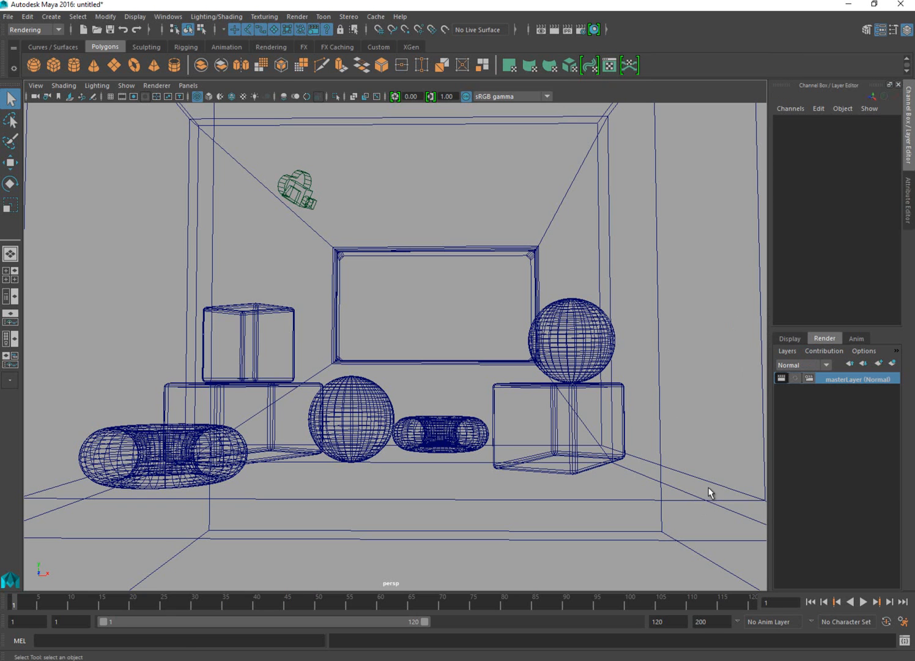
Create a render layer from all the objects in the scene, name it Wireframe, and clear the selection.
{"action": "left_click_drag", "start_coordinate": [705, 515], "coordinate": [73, 228]}
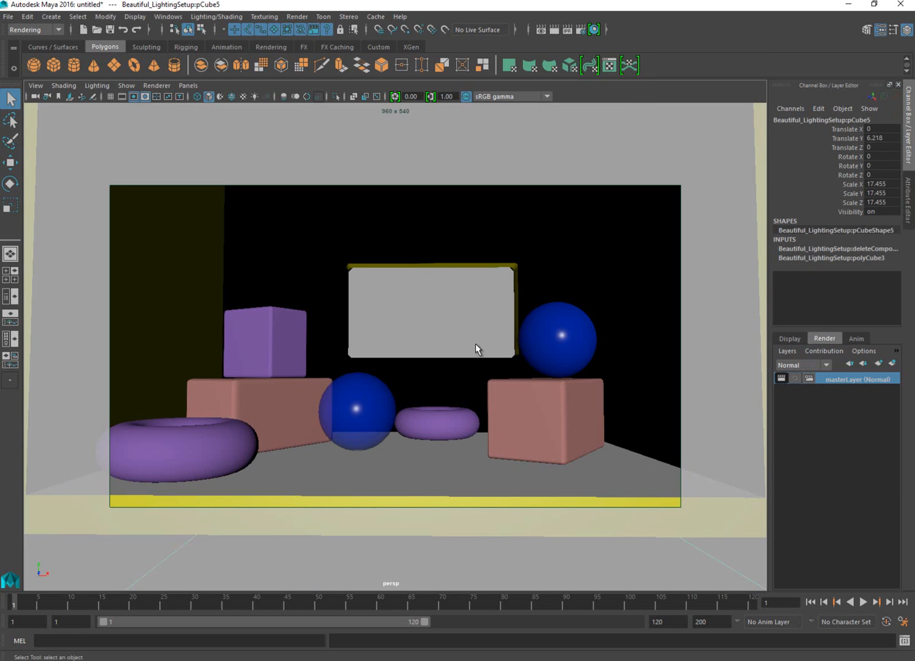
{"action": "left_click_drag", "start_coordinate": [111, 209], "coordinate": [695, 496]}
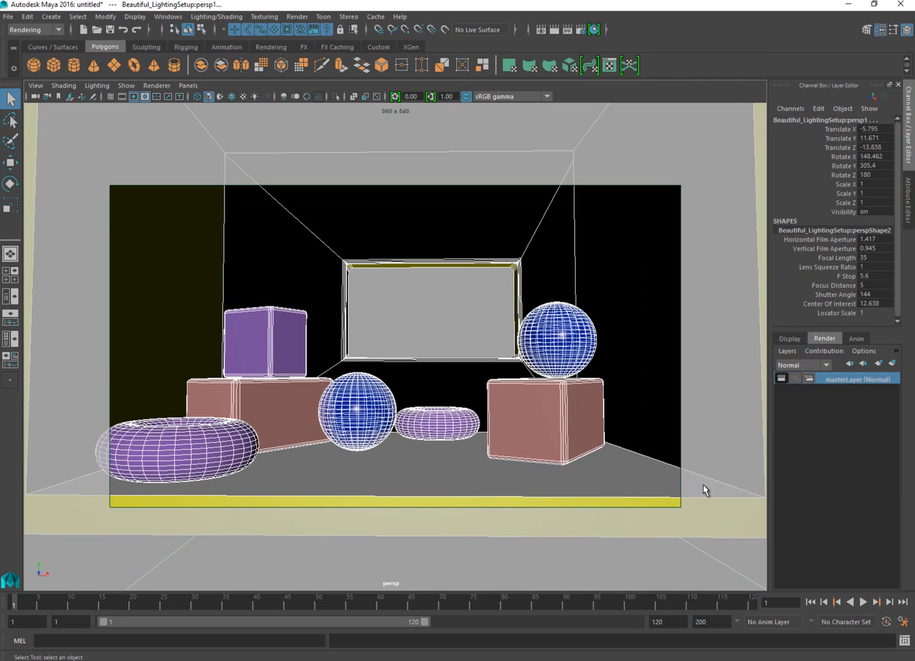
{"action": "left_click", "coordinate": [894, 364]}
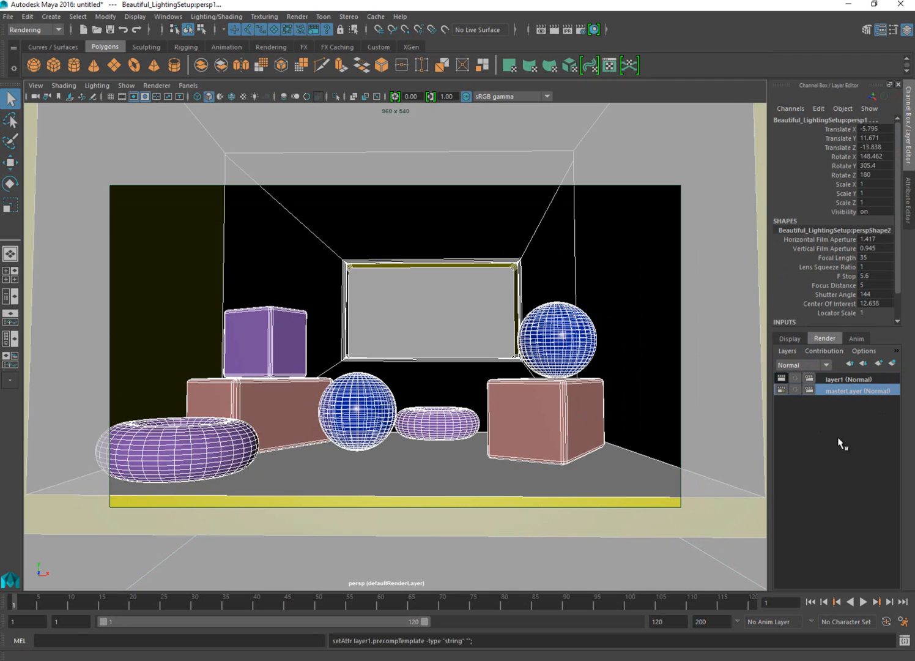
{"action": "left_click", "coordinate": [819, 380]}
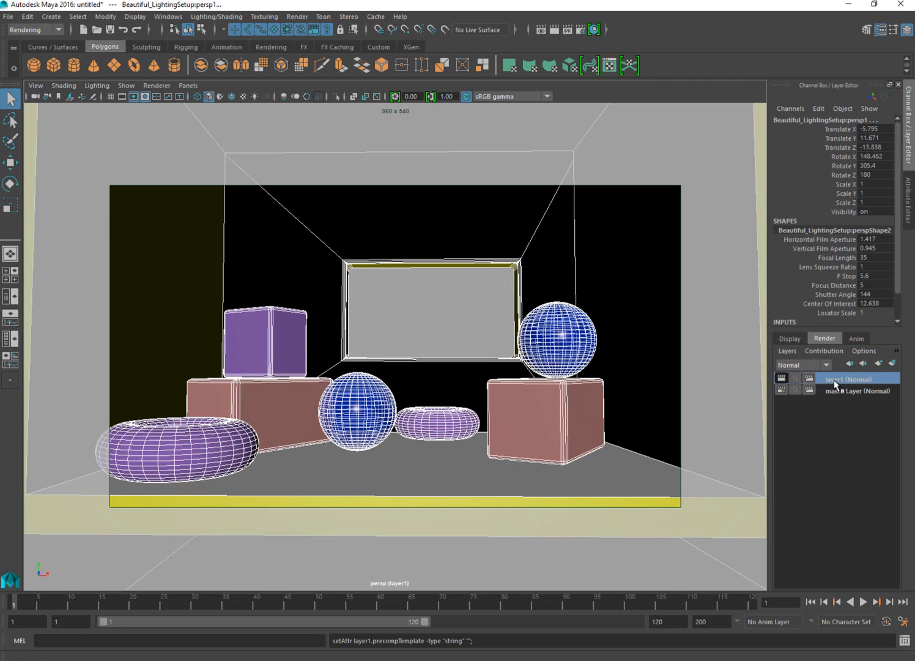
{"action": "double_click", "coordinate": [834, 379]}
{"action": "type", "text": "Wireframe"}
{"action": "key", "text": "Return"}
{"action": "left_click", "coordinate": [449, 304]}
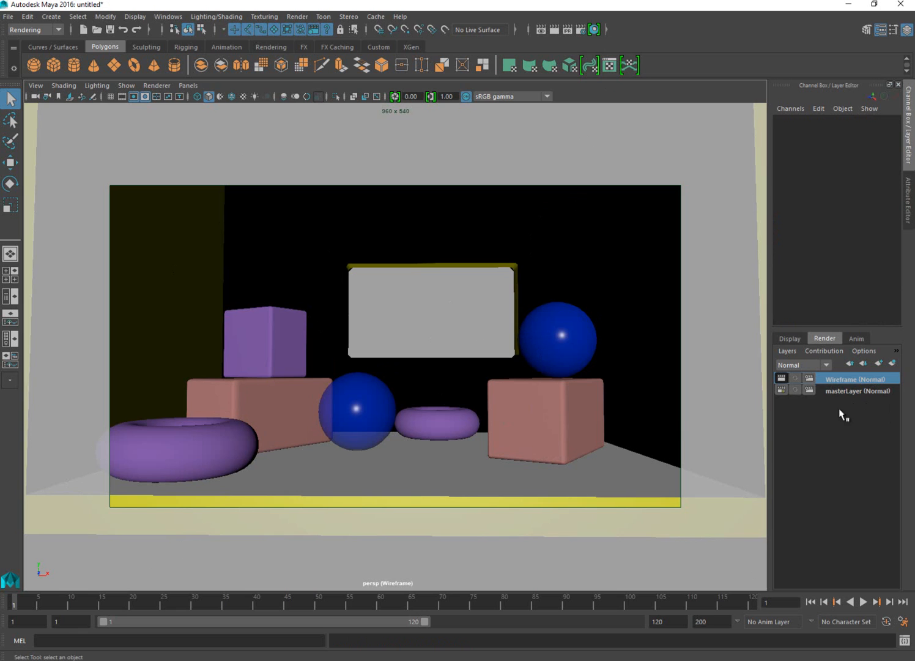
Create a new Lambert material override on the Wireframe render layer.
{"action": "right_click", "coordinate": [838, 379]}
{"action": "mouse_move", "coordinate": [815, 474]}
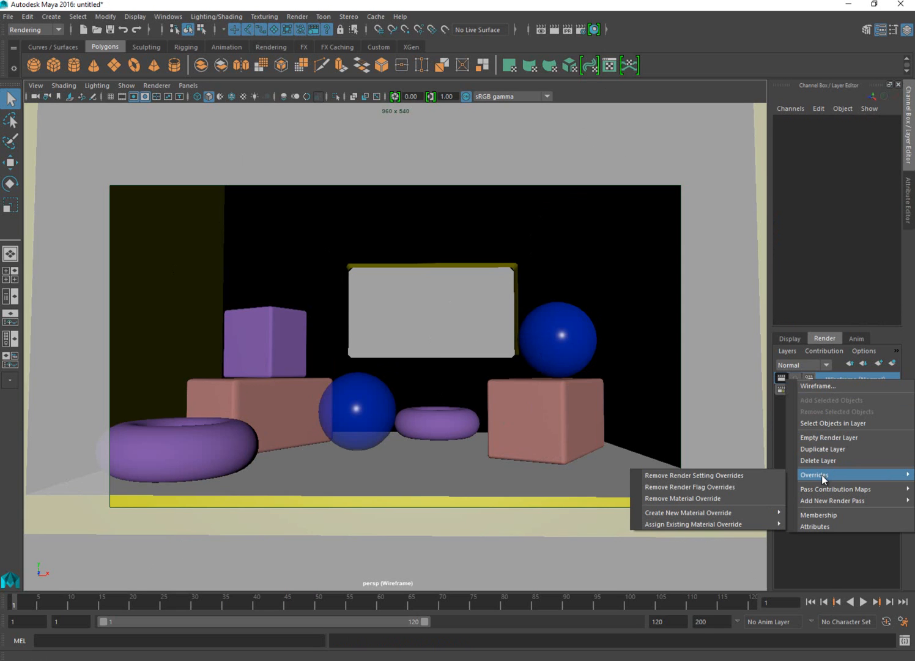
{"action": "mouse_move", "coordinate": [725, 511]}
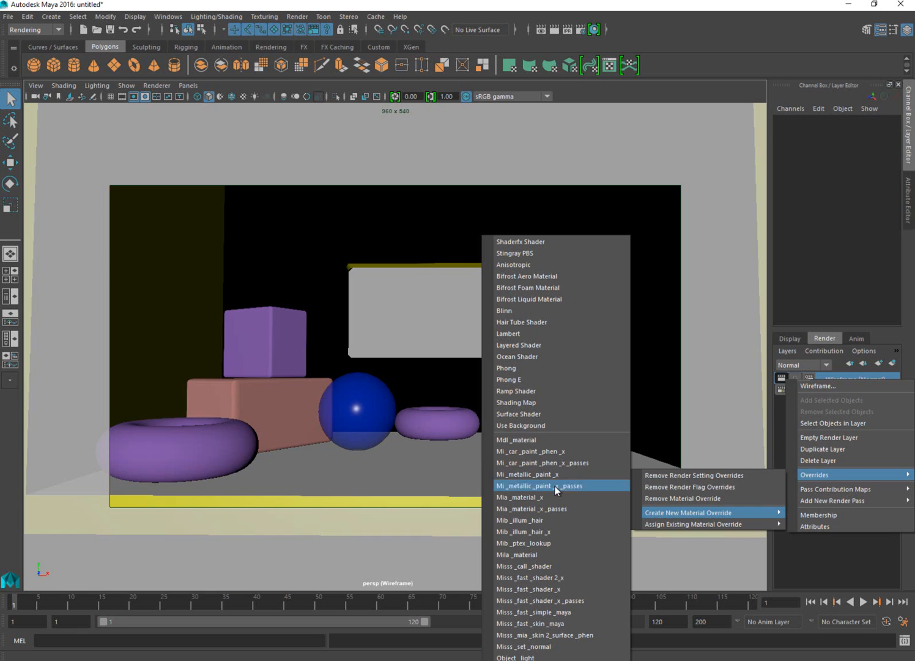
{"action": "left_click", "coordinate": [510, 334]}
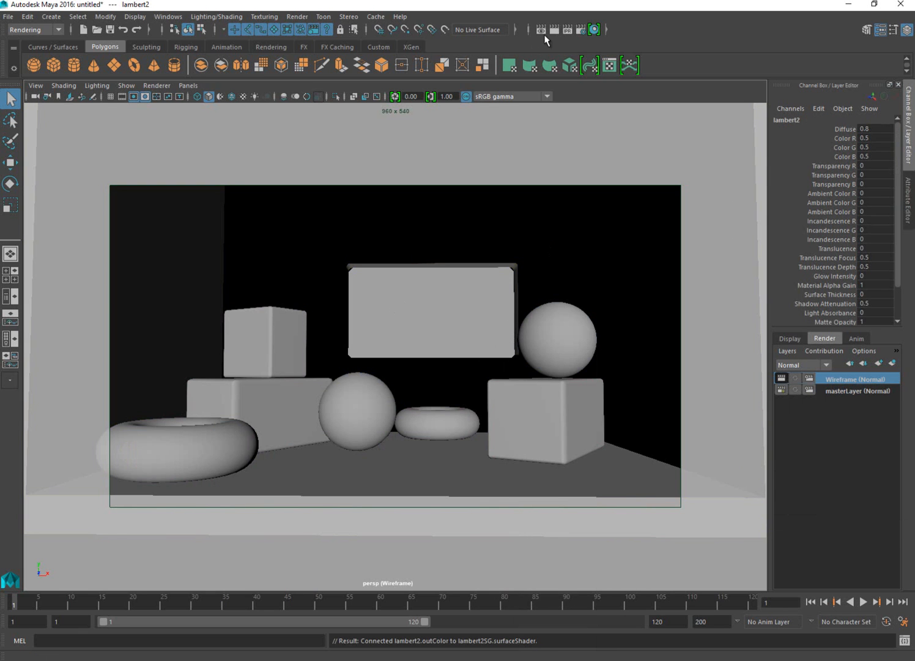
Graph the input and output connections of lambert2 in the Hypershade and select its shading group lambert2SG.
{"action": "left_click", "coordinate": [593, 29]}
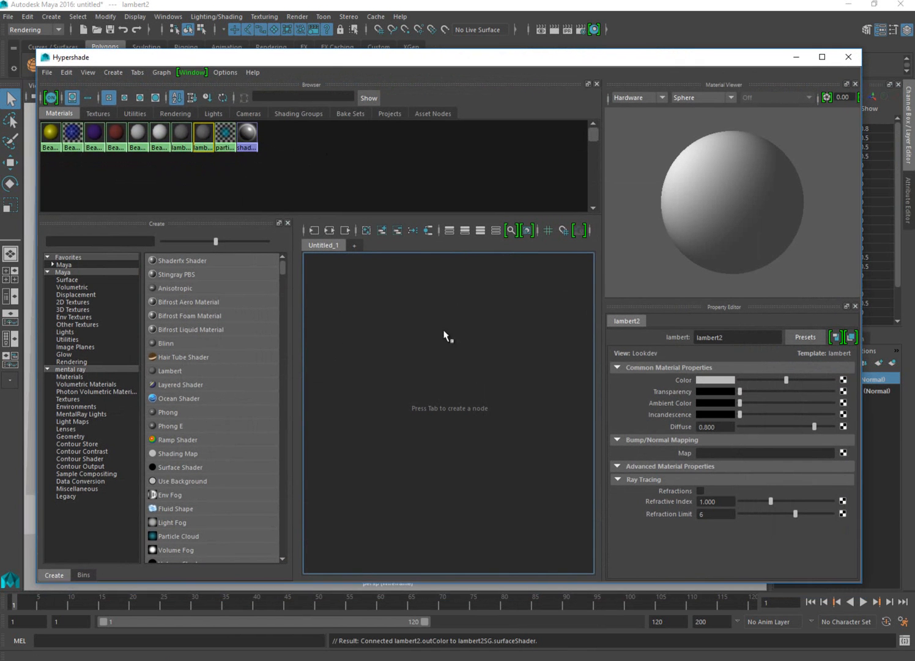
{"action": "left_click_drag", "start_coordinate": [451, 58], "coordinate": [453, 109]}
{"action": "left_click", "coordinate": [331, 277]}
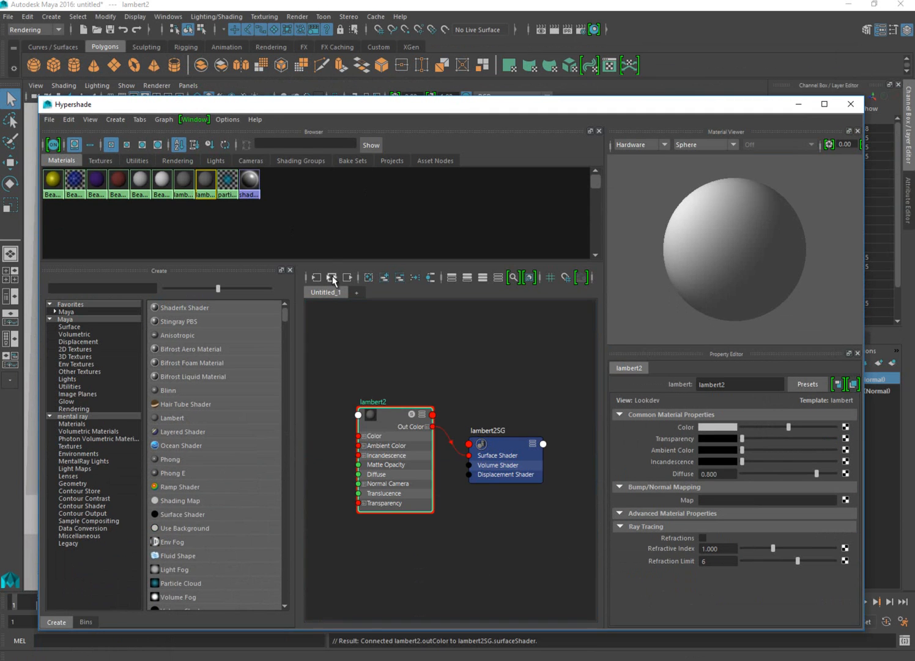
{"action": "left_click", "coordinate": [503, 450]}
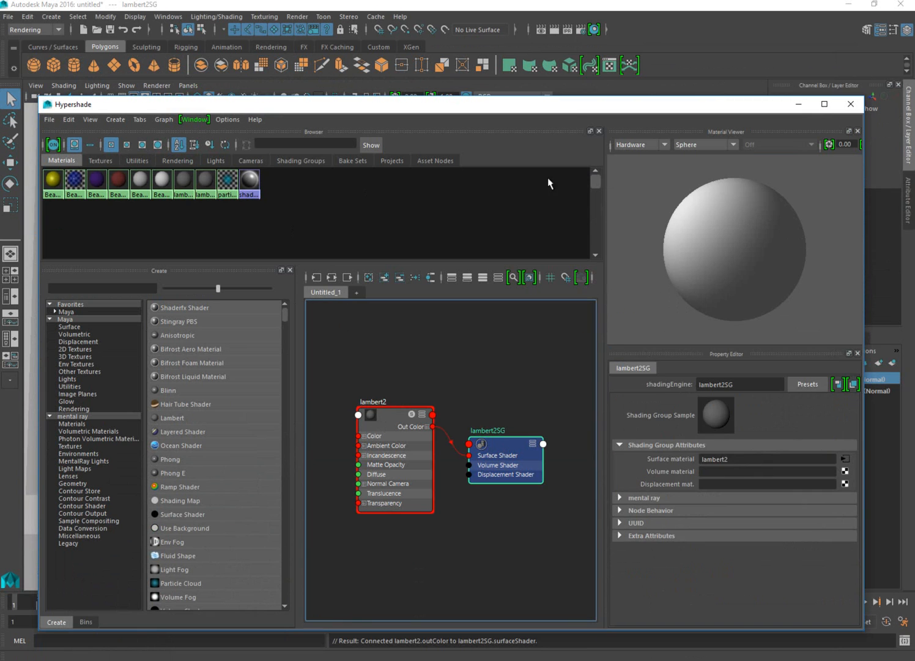
Show the lambert2 material in the Attribute Editor and reposition the Hypershade window beside it.
{"action": "left_click", "coordinate": [396, 420]}
{"action": "left_click_drag", "start_coordinate": [747, 109], "coordinate": [688, 405]}
{"action": "key", "text": "ctrl+a"}
{"action": "mouse_move", "coordinate": [836, 249]}
{"action": "left_mouse_down"}
{"action": "mouse_move", "coordinate": [846, 247]}
{"action": "mouse_move", "coordinate": [799, 249]}
{"action": "mouse_move", "coordinate": [831, 250]}
{"action": "left_mouse_up"}
{"action": "left_click_drag", "start_coordinate": [616, 400], "coordinate": [606, 27]}
{"action": "left_click_drag", "start_coordinate": [840, 553], "coordinate": [831, 601]}
Enable mental ray contour rendering on the lambert2SG shading group with a contour width of 0.7, and minimize the Hypershade.
{"action": "left_click", "coordinate": [474, 364]}
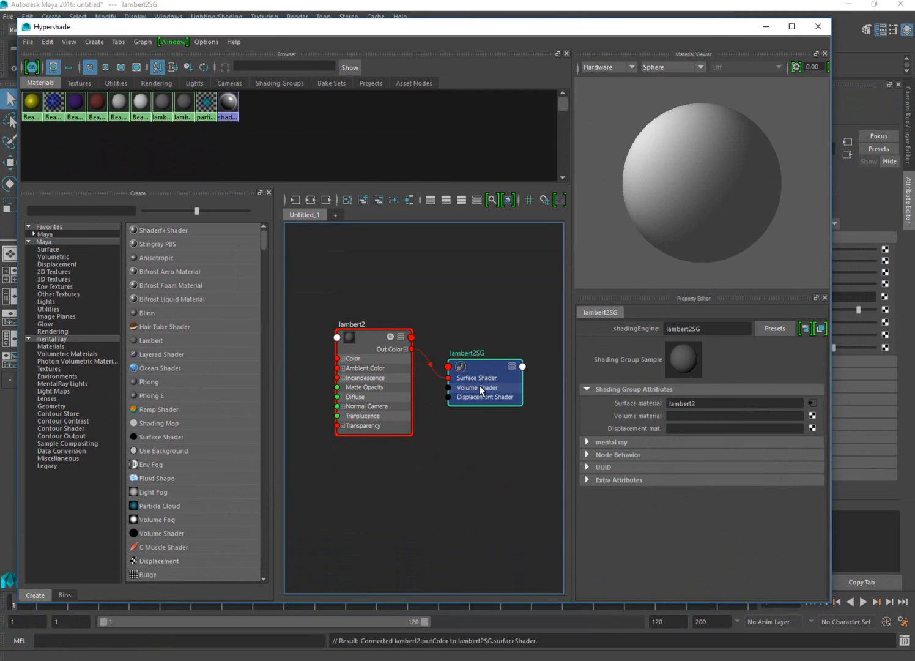
{"action": "left_click", "coordinate": [587, 442]}
{"action": "left_click", "coordinate": [670, 481]}
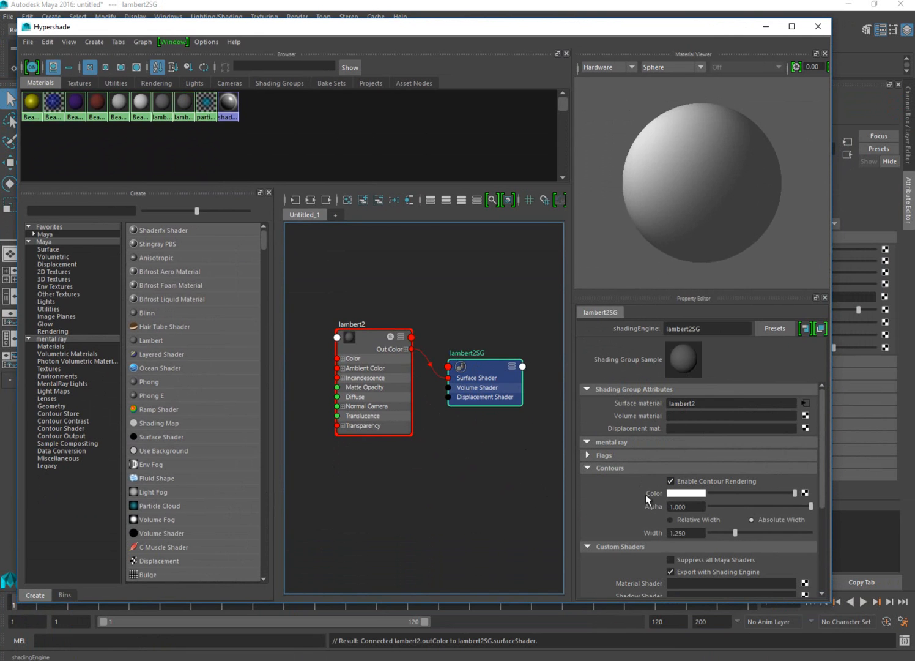
{"action": "scroll", "coordinate": [609, 498], "scroll_direction": "down", "scroll_amount": 2}
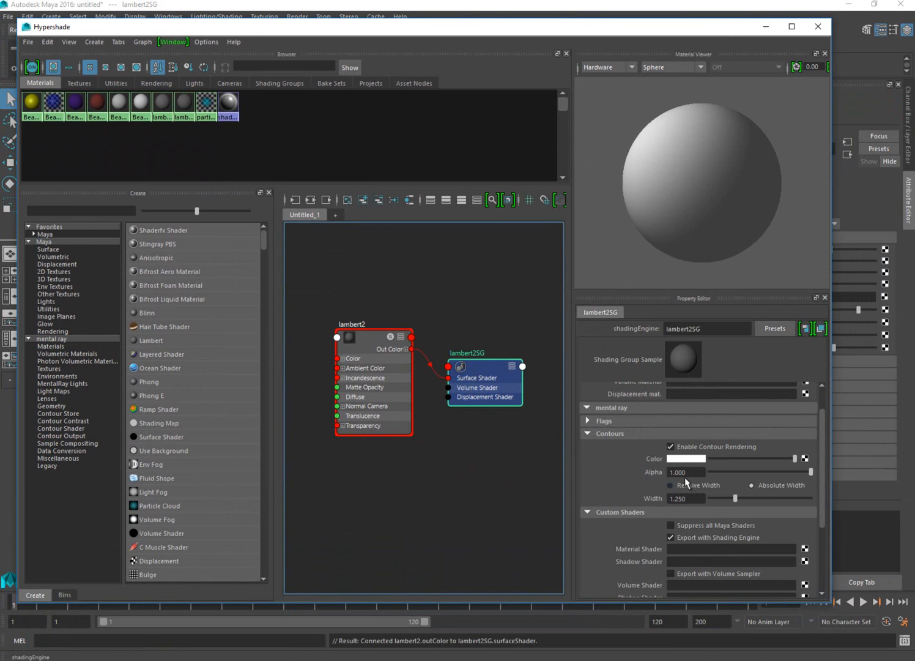
{"action": "left_click_drag", "start_coordinate": [696, 496], "coordinate": [638, 503]}
{"action": "type", "text": "0.7"}
{"action": "key", "text": "Return"}
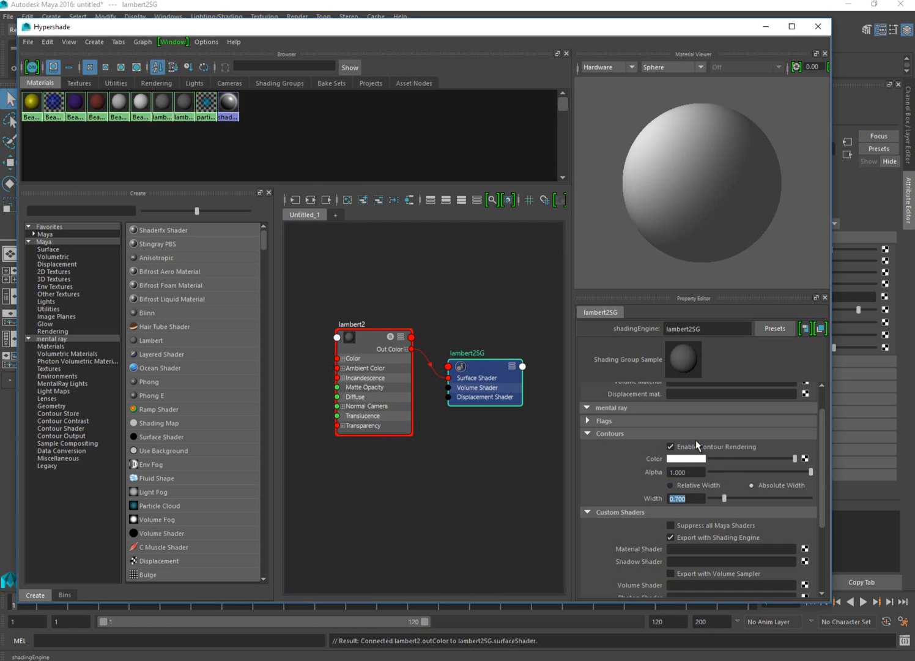
{"action": "left_click", "coordinate": [766, 28]}
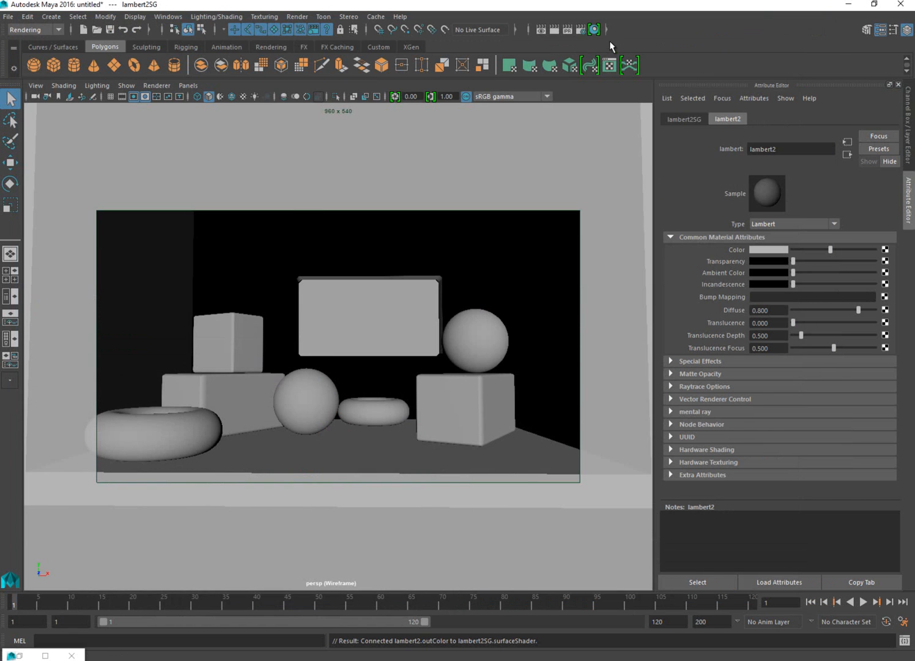
Enable contour rendering in the Wireframe layer's mental ray render settings and draw contours around all poly faces.
{"action": "left_click", "coordinate": [581, 30]}
{"action": "left_click_drag", "start_coordinate": [204, 136], "coordinate": [405, 135]}
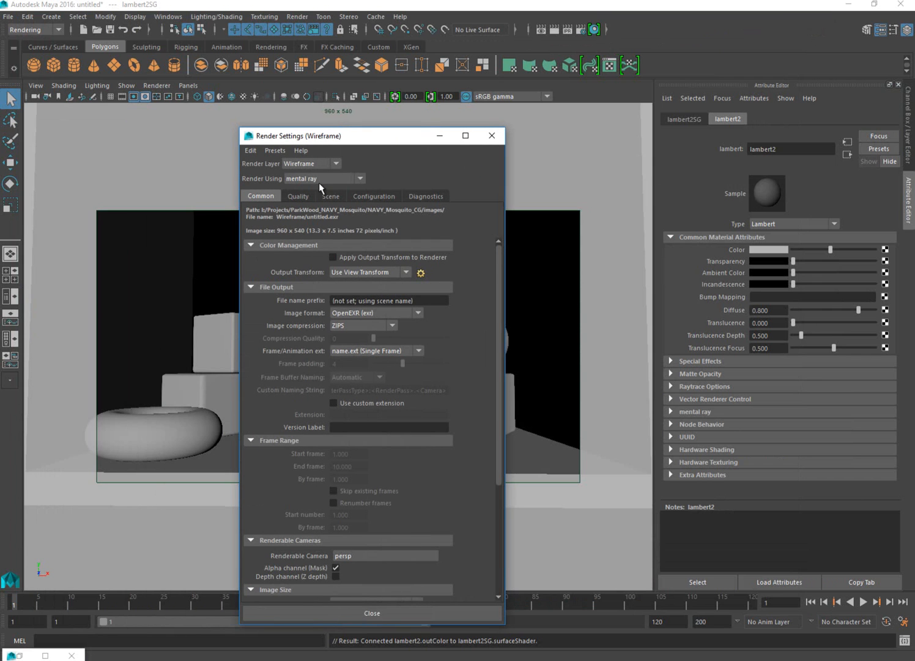
{"action": "left_click", "coordinate": [374, 195]}
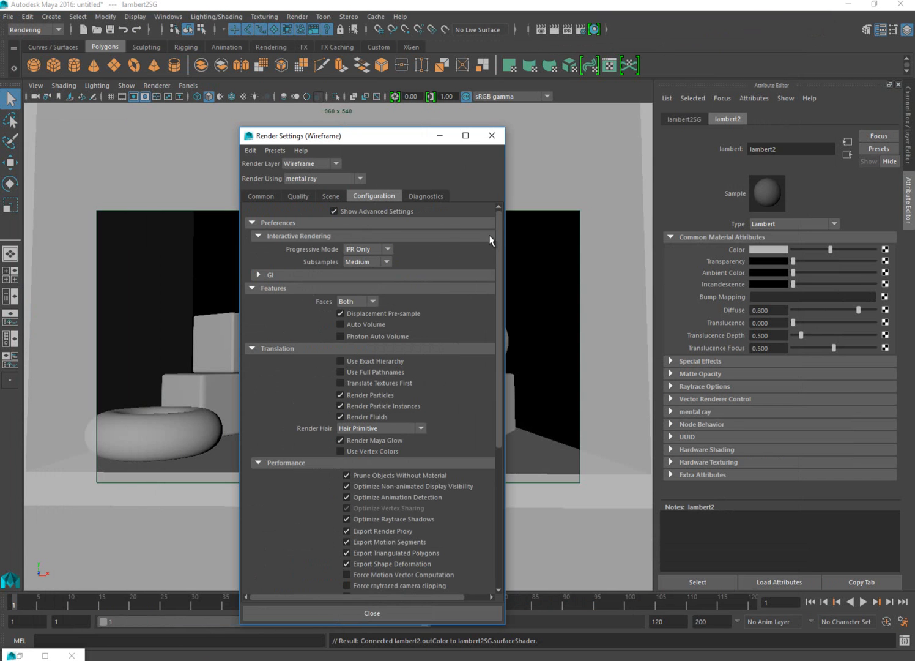
{"action": "scroll", "coordinate": [489, 276], "scroll_direction": "down", "scroll_amount": 5}
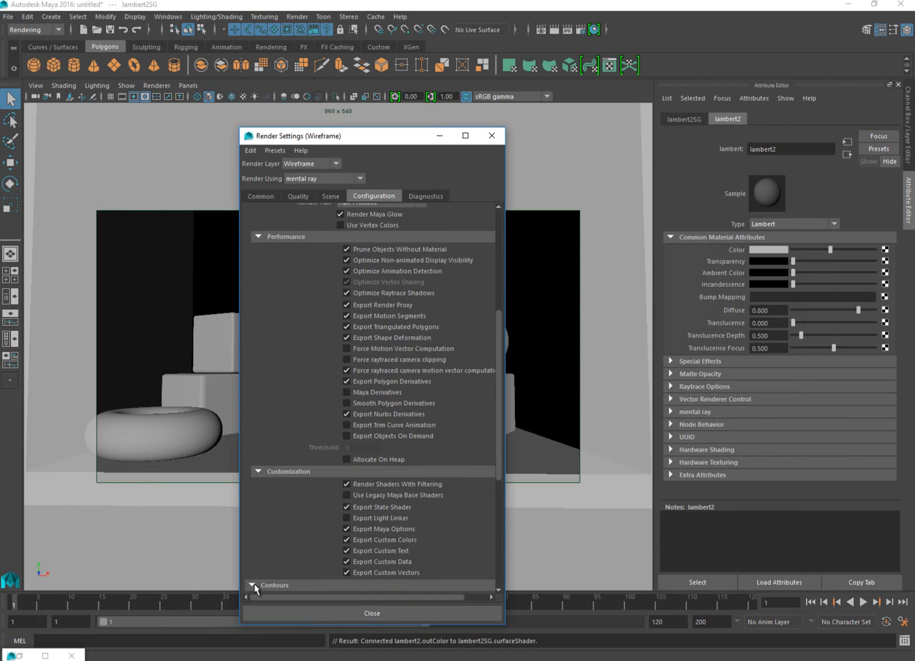
{"action": "left_click", "coordinate": [253, 584]}
{"action": "scroll", "coordinate": [257, 550], "scroll_direction": "down", "scroll_amount": 4}
{"action": "left_click", "coordinate": [341, 425]}
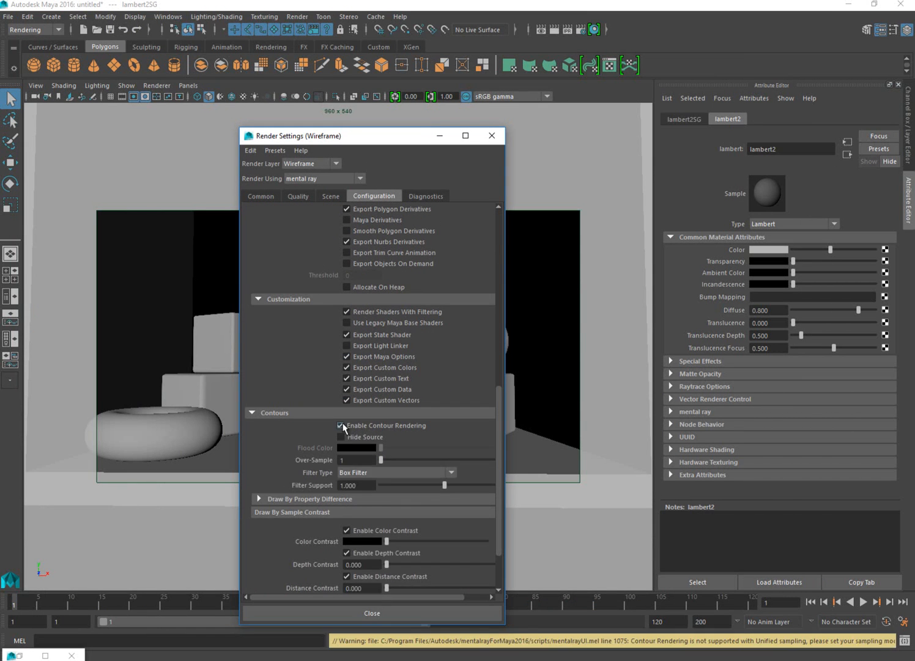
{"action": "left_click", "coordinate": [260, 499]}
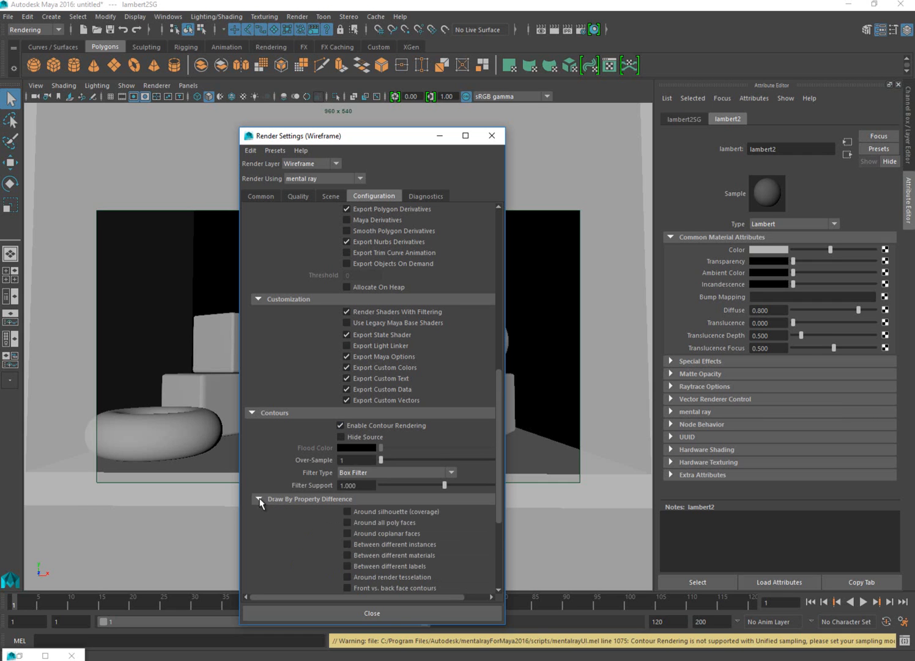
{"action": "left_click", "coordinate": [346, 524]}
Change the mental ray sampling mode in the legacy quality options to Legacy Sampling Mode.
{"action": "left_click", "coordinate": [296, 198]}
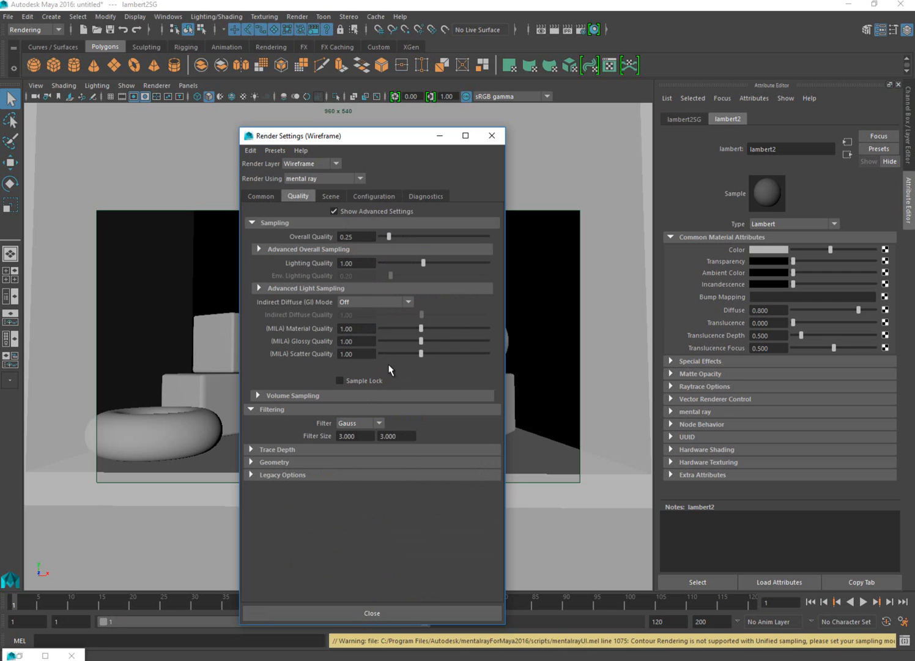
{"action": "left_click", "coordinate": [252, 475]}
{"action": "scroll", "coordinate": [343, 492], "scroll_direction": "down", "scroll_amount": 3}
{"action": "left_click", "coordinate": [425, 407]}
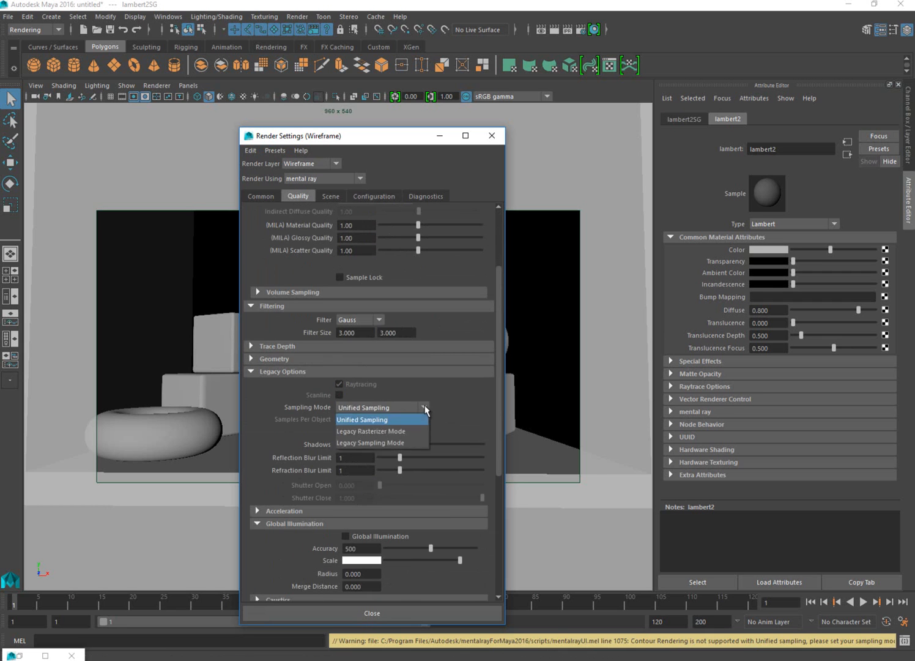
{"action": "left_click", "coordinate": [380, 438]}
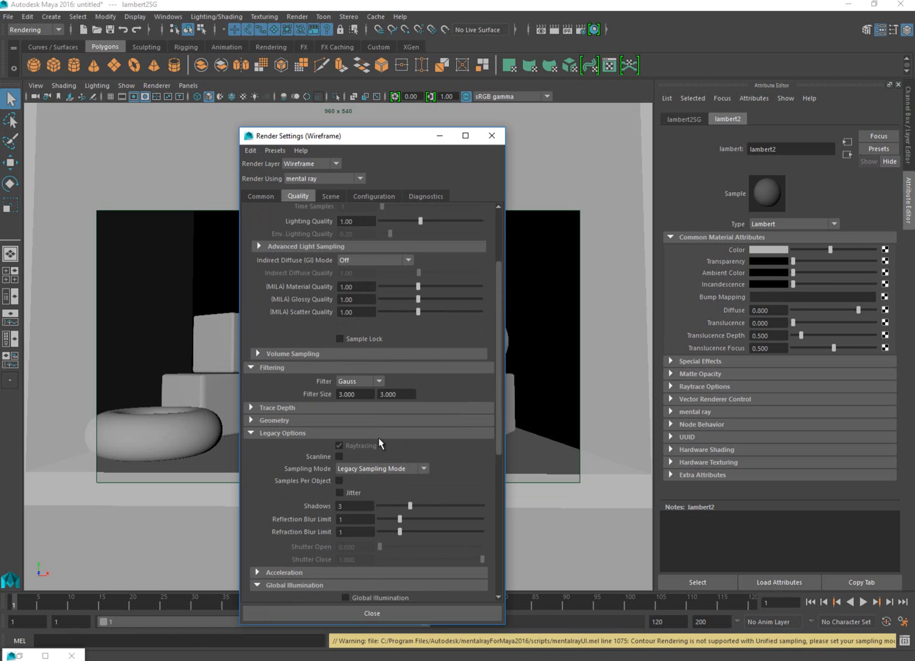
Raise the maximum sample level to 2 for adaptive sampling and minimize the render settings.
{"action": "scroll", "coordinate": [435, 453], "scroll_direction": "up", "scroll_amount": 3}
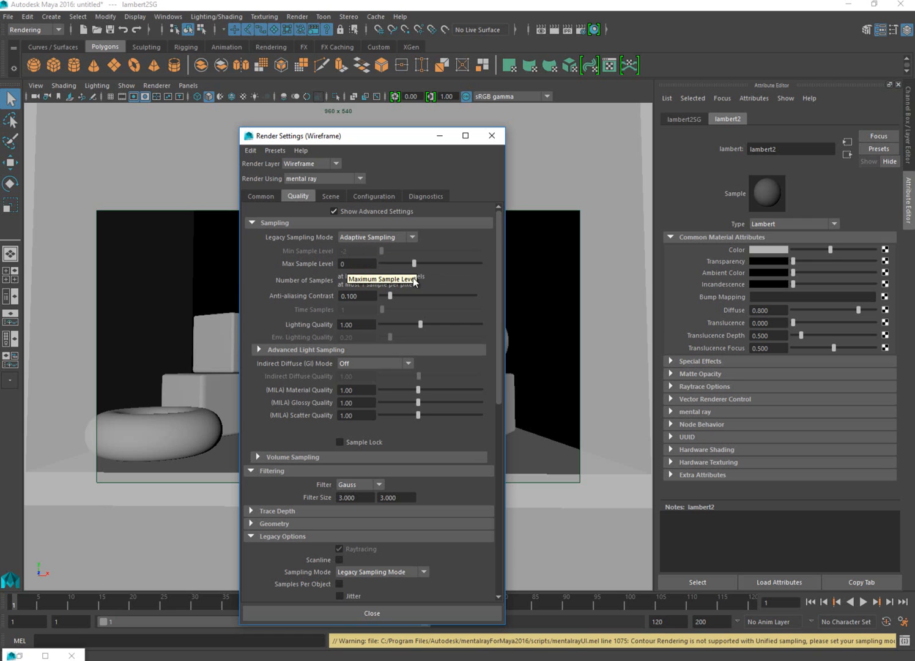
{"action": "left_click_drag", "start_coordinate": [433, 261], "coordinate": [441, 262]}
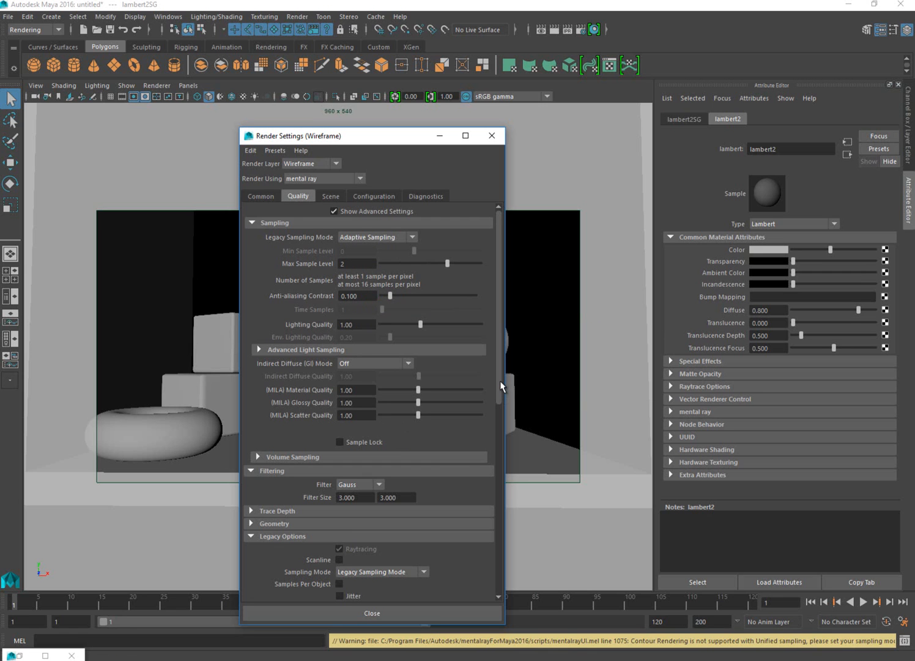
{"action": "left_click", "coordinate": [440, 135]}
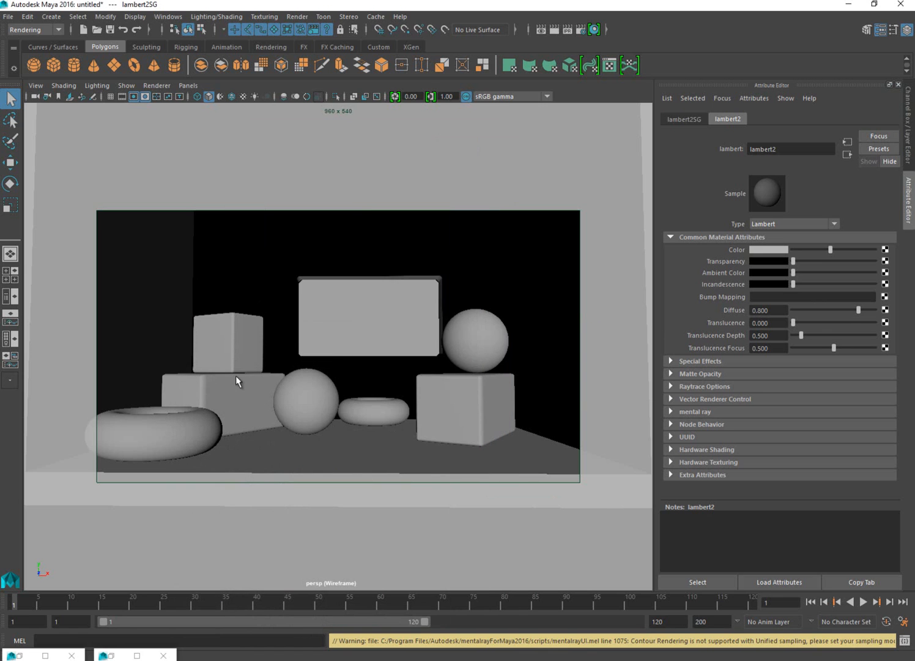
Render the current frame of the Wireframe layer from the persp camera and minimize the Render View.
{"action": "left_click", "coordinate": [554, 29]}
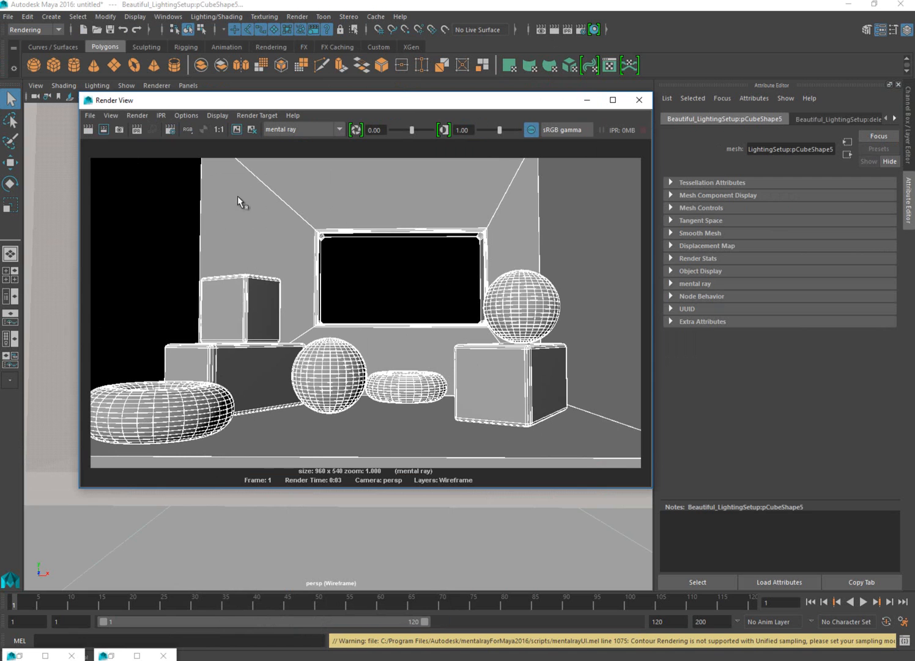
{"action": "left_click", "coordinate": [584, 101]}
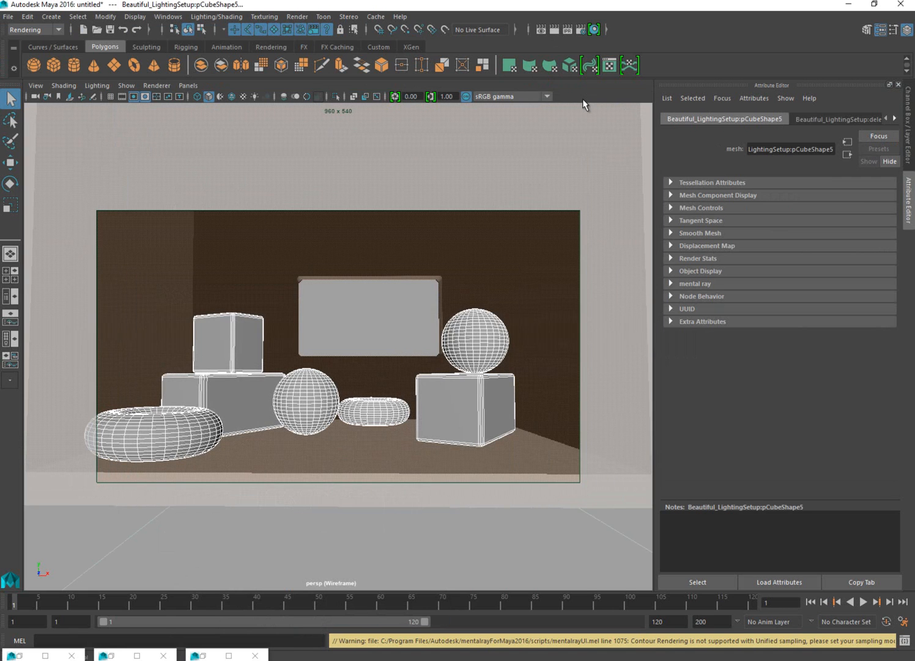
Clear the object selection and open lambert2SG's mental ray Contours settings in the Hypershade.
{"action": "left_click", "coordinate": [401, 326]}
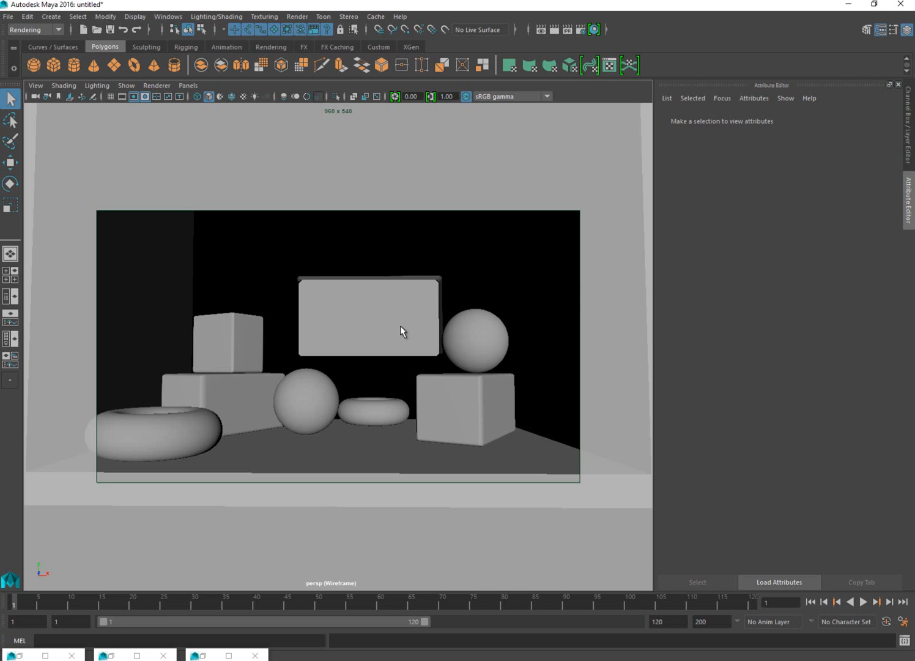
{"action": "left_click", "coordinate": [593, 30]}
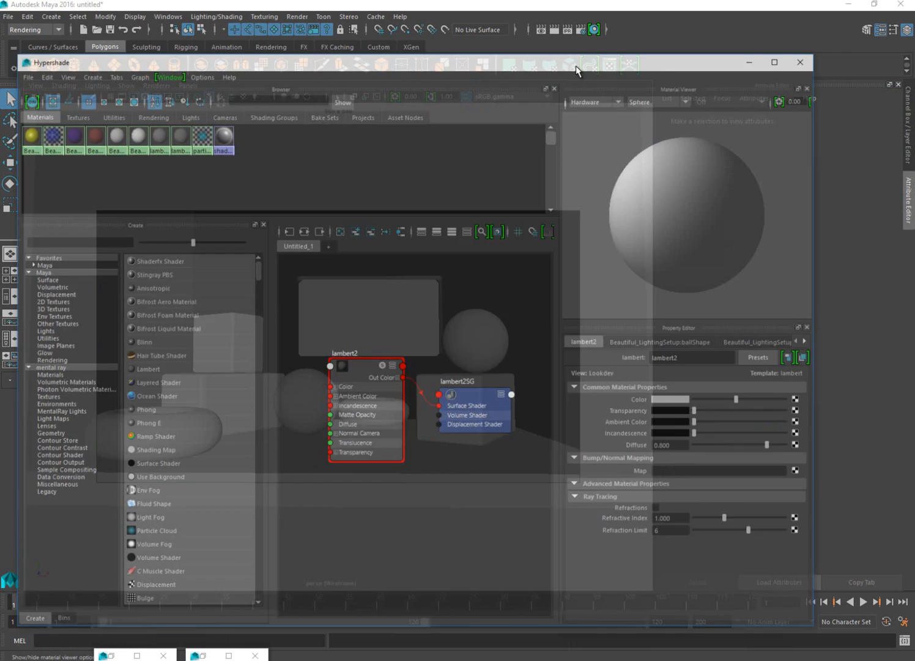
{"action": "left_click", "coordinate": [467, 370]}
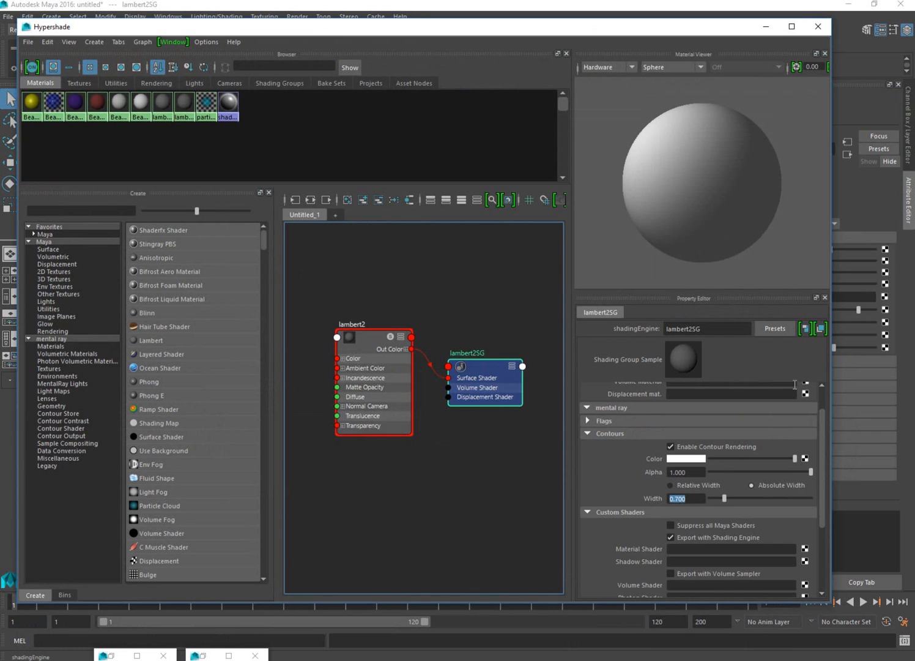
{"action": "scroll", "coordinate": [825, 418], "scroll_direction": "down", "scroll_amount": 1}
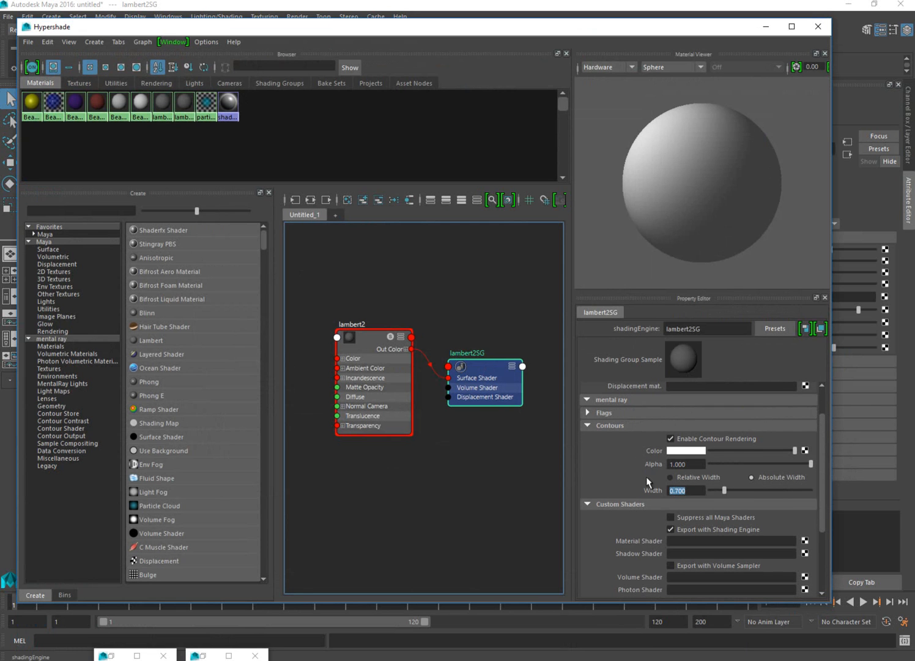
{"action": "left_click_drag", "start_coordinate": [821, 442], "coordinate": [821, 465]}
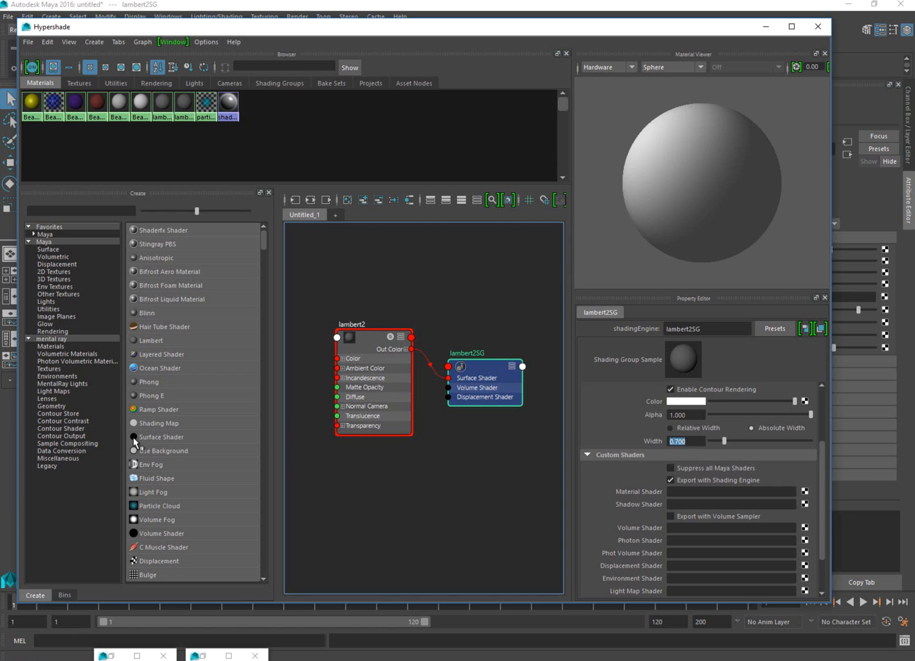
Create a contour_shader_simple node and connect it to the Contour Shader slot of lambert2SG.
{"action": "left_click", "coordinate": [57, 428]}
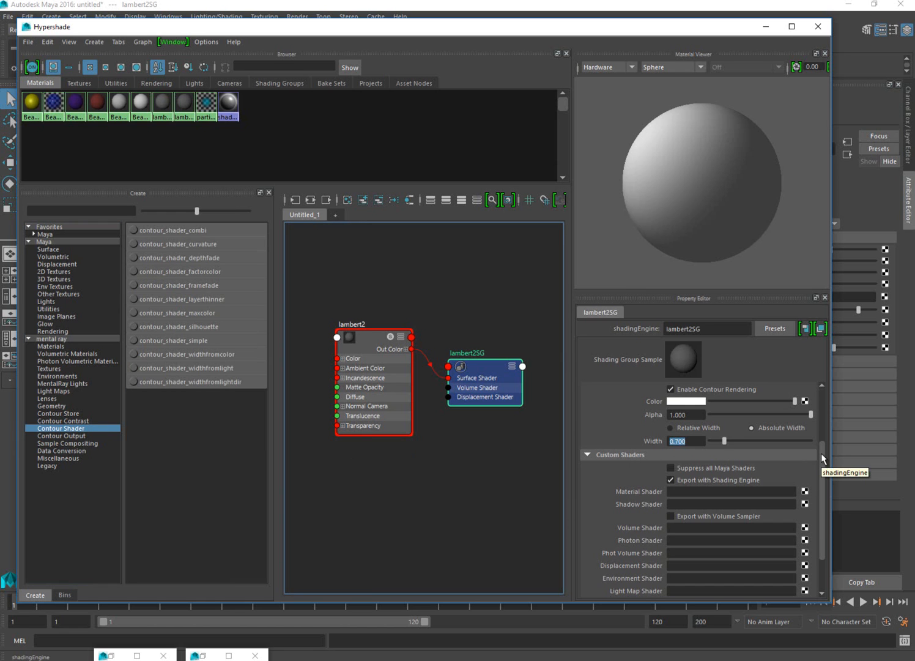
{"action": "left_click_drag", "start_coordinate": [820, 454], "coordinate": [822, 484]}
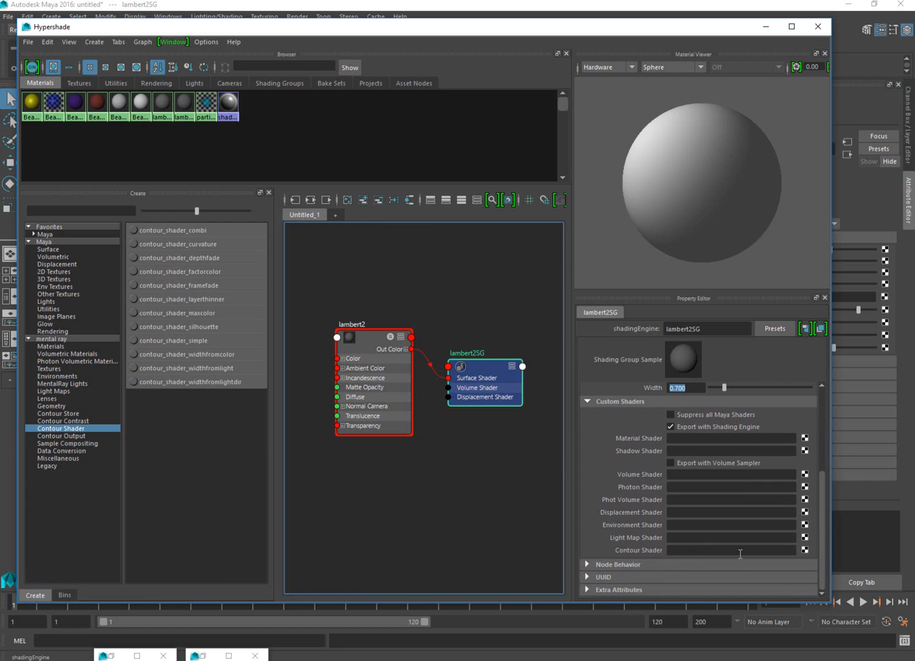
{"action": "scroll", "coordinate": [630, 550], "scroll_direction": "up", "scroll_amount": 5}
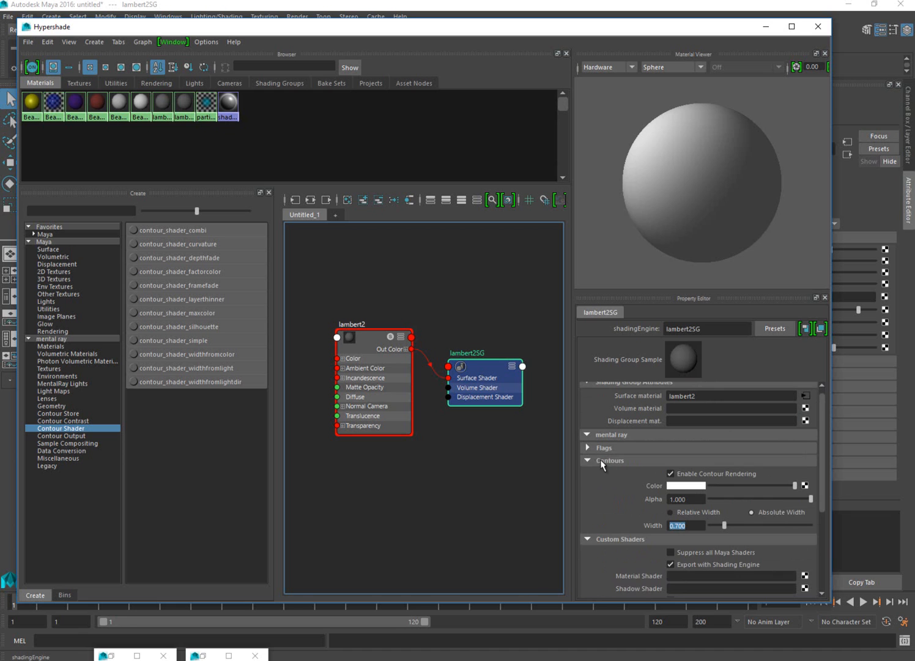
{"action": "left_click", "coordinate": [588, 463]}
{"action": "left_click", "coordinate": [588, 459]}
{"action": "scroll", "coordinate": [627, 483], "scroll_direction": "down", "scroll_amount": 2}
{"action": "scroll", "coordinate": [629, 490], "scroll_direction": "down", "scroll_amount": 2}
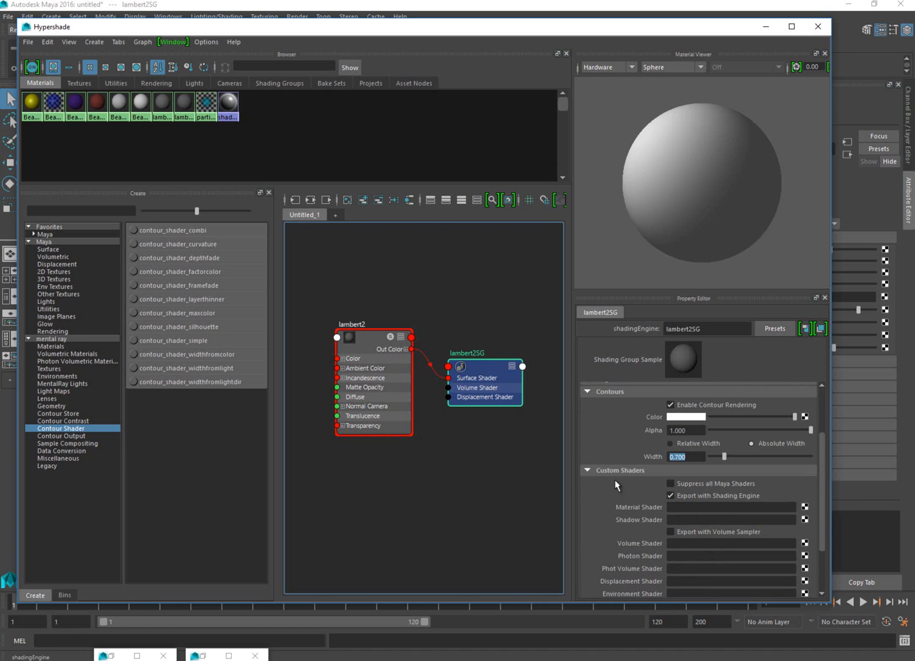
{"action": "scroll", "coordinate": [633, 473], "scroll_direction": "down", "scroll_amount": 4}
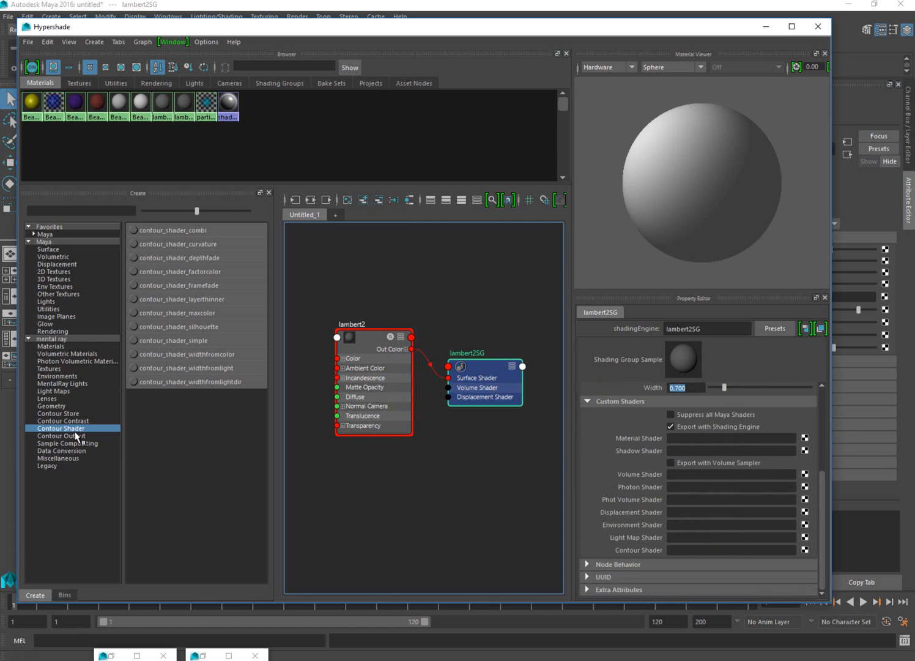
{"action": "left_click", "coordinate": [176, 341]}
{"action": "left_click", "coordinate": [478, 389]}
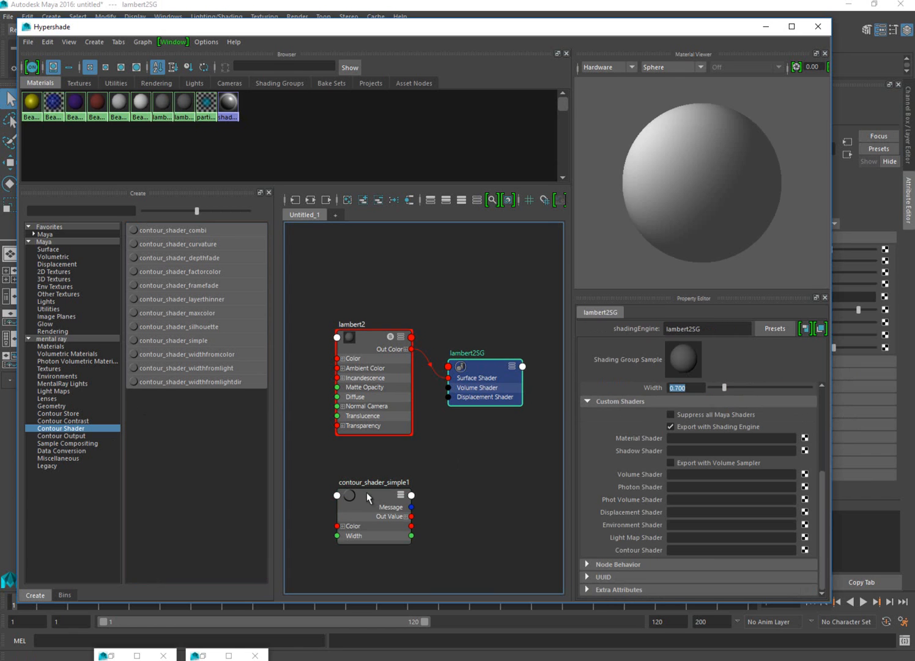
{"action": "middle_click_drag", "start_coordinate": [355, 514], "coordinate": [679, 552]}
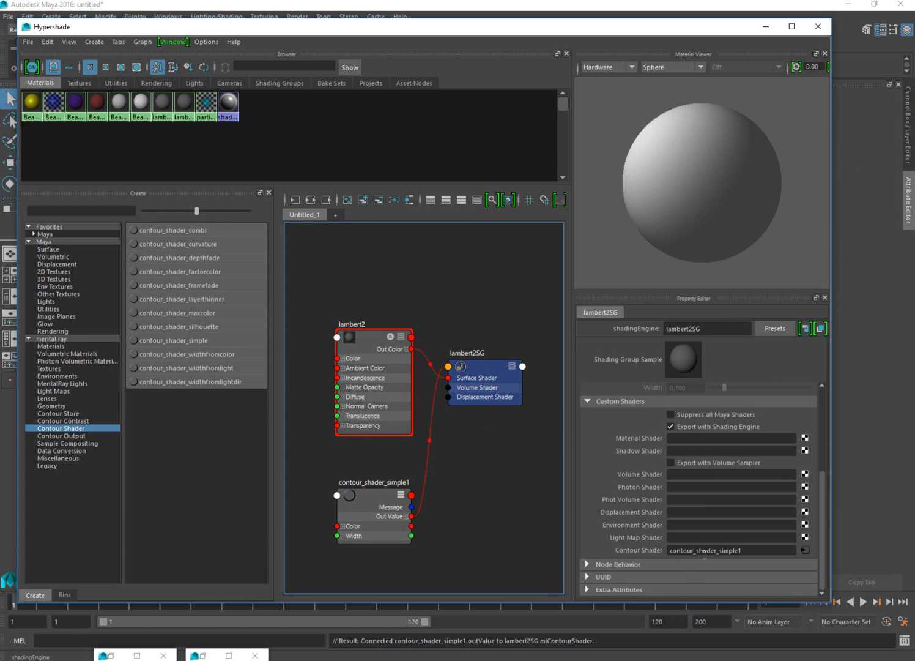
Minimize the Hypershade and render the current frame of the Wireframe layer.
{"action": "left_click_drag", "start_coordinate": [420, 453], "coordinate": [446, 463]}
{"action": "left_click", "coordinate": [448, 463]}
{"action": "left_click", "coordinate": [764, 28]}
{"action": "left_click", "coordinate": [549, 30]}
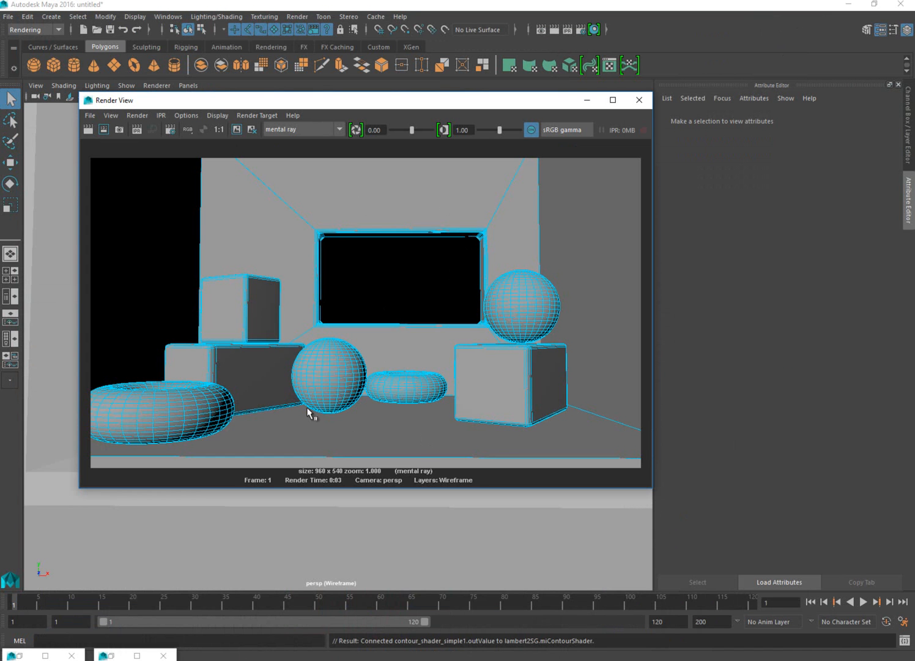
Inspect the color and width parameters of the contour_shader_simple1 node in the Hypershade.
{"action": "left_click", "coordinate": [595, 29]}
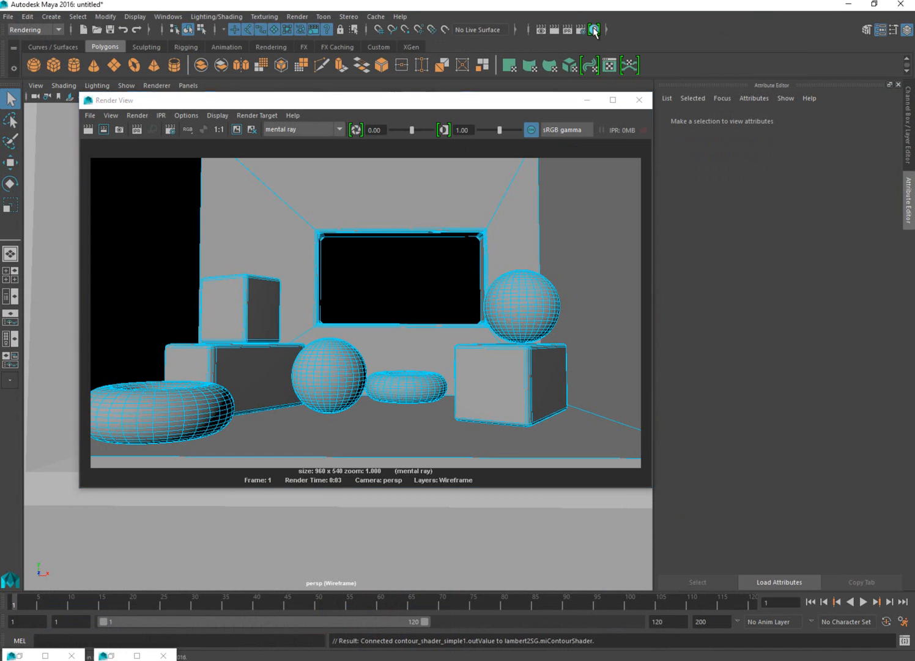
{"action": "left_click", "coordinate": [378, 516]}
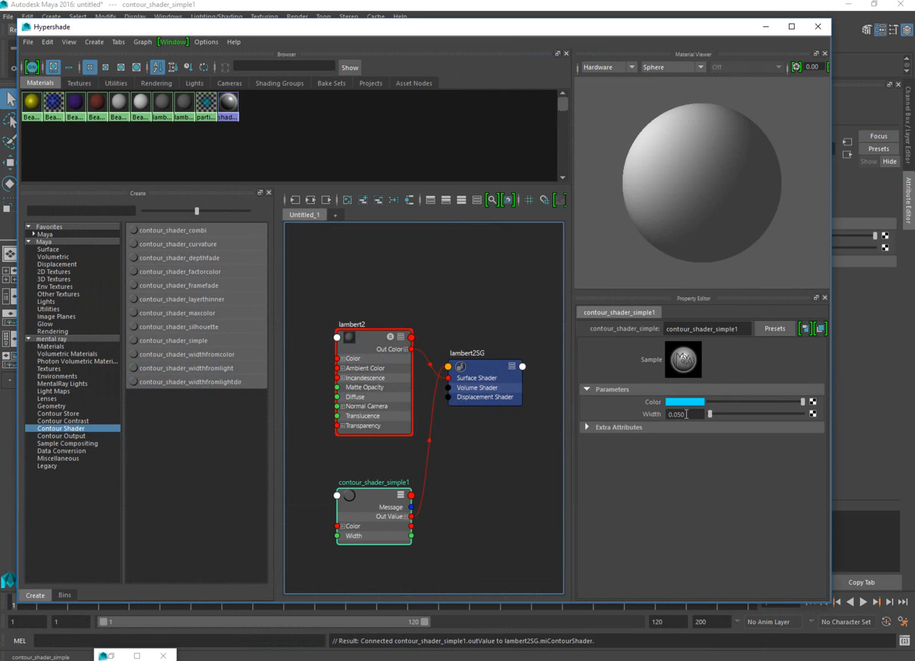
{"action": "left_click", "coordinate": [689, 416]}
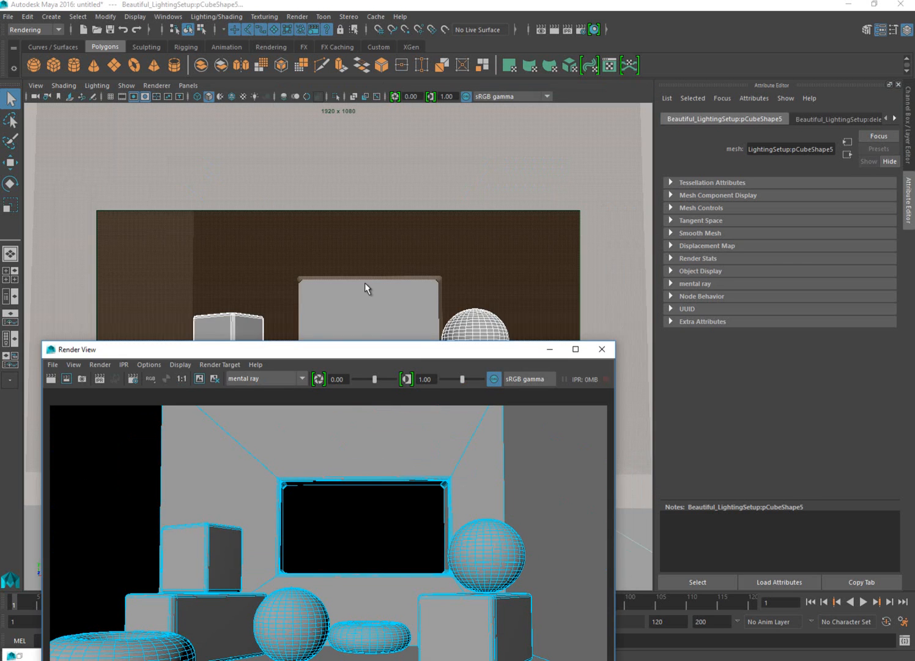
{"action": "left_click", "coordinate": [894, 120]}
{"action": "left_click", "coordinate": [894, 120]}
{"action": "left_click", "coordinate": [895, 119]}
{"action": "left_click", "coordinate": [894, 120]}
{"action": "left_click", "coordinate": [894, 119]}
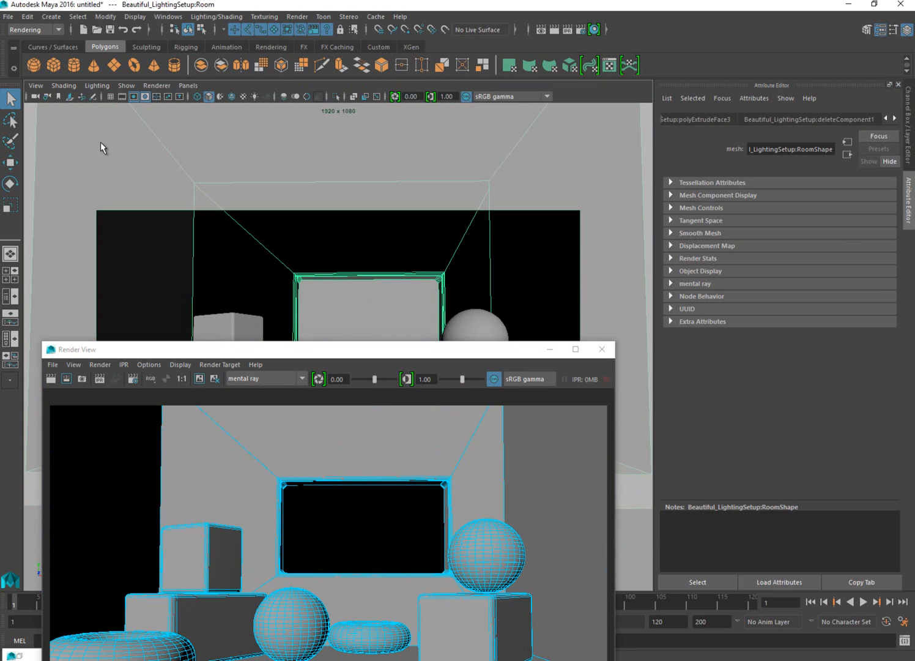
Select the sphere on the front box and set the color of its lambert2 material to black.
{"action": "left_click", "coordinate": [462, 321]}
{"action": "left_click", "coordinate": [894, 120]}
{"action": "left_click", "coordinate": [894, 121]}
{"action": "left_click", "coordinate": [894, 121]}
{"action": "left_click", "coordinate": [840, 120]}
{"action": "left_click", "coordinate": [780, 120]}
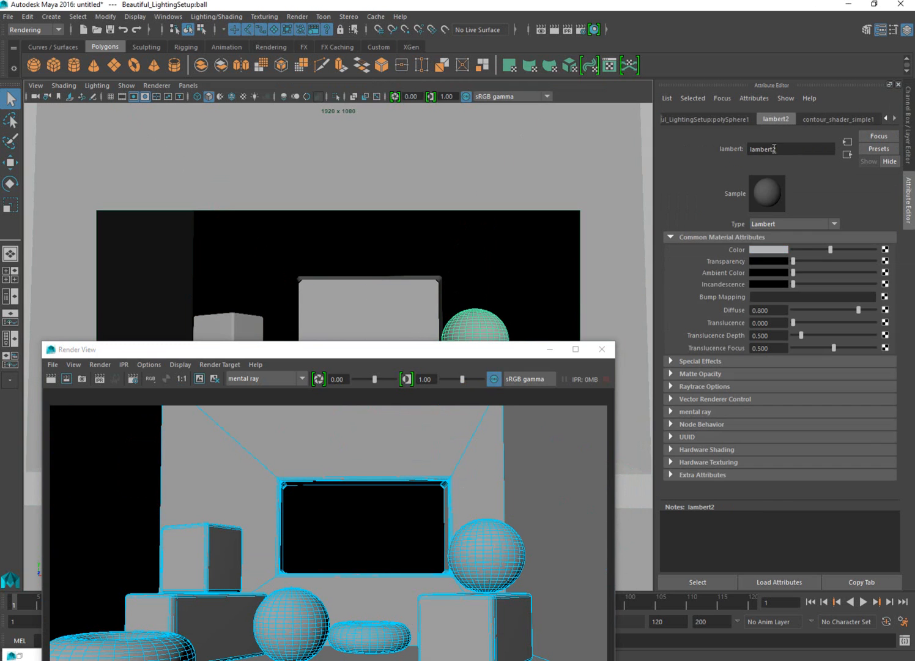
{"action": "left_click_drag", "start_coordinate": [812, 251], "coordinate": [671, 314]}
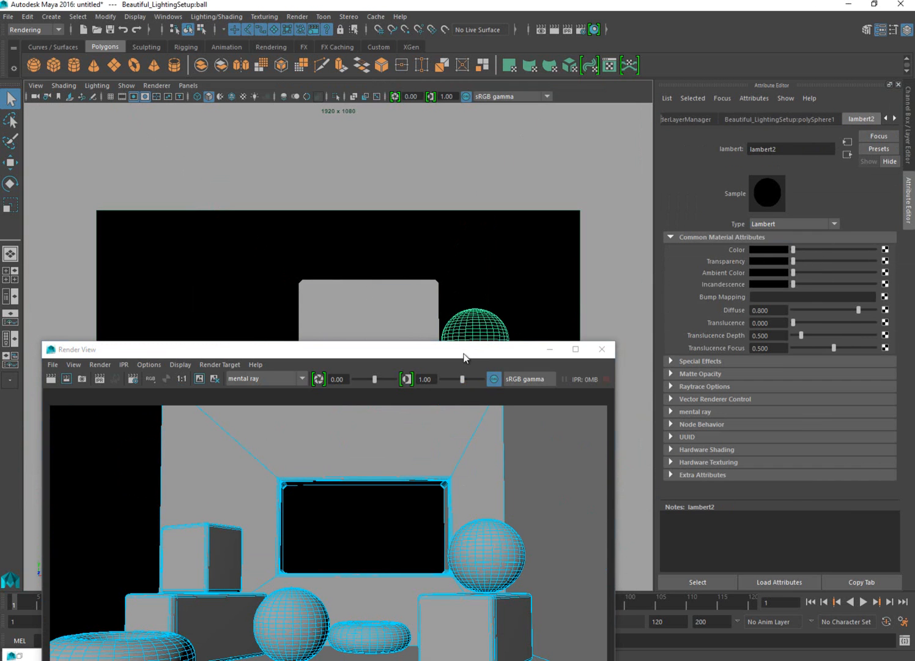
Render the current frame again, check it at actual size in an enlarged Render View, and minimize that window.
{"action": "left_click_drag", "start_coordinate": [469, 350], "coordinate": [435, 95]}
{"action": "left_click", "coordinate": [41, 118]}
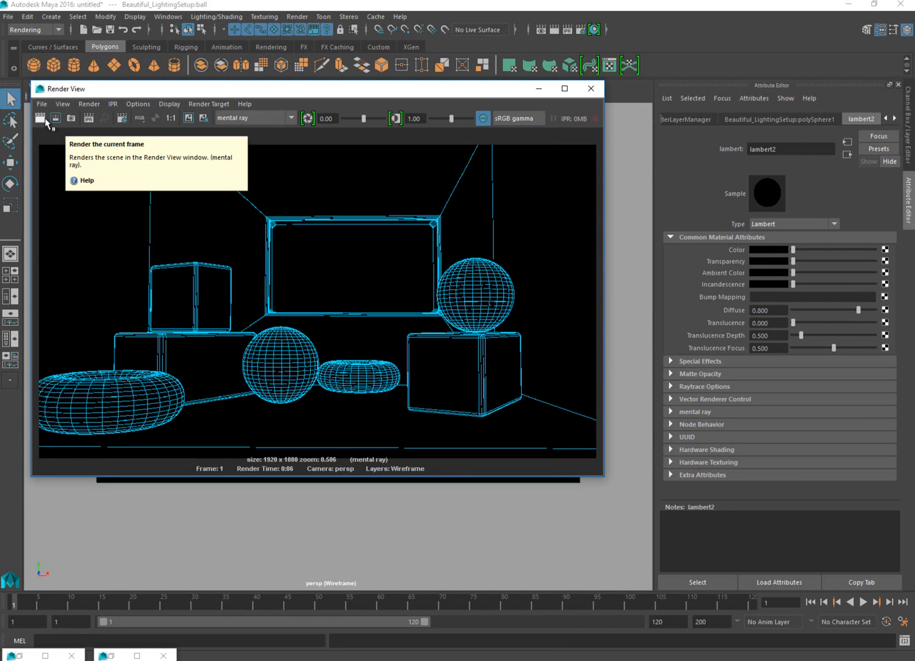
{"action": "left_click", "coordinate": [171, 118]}
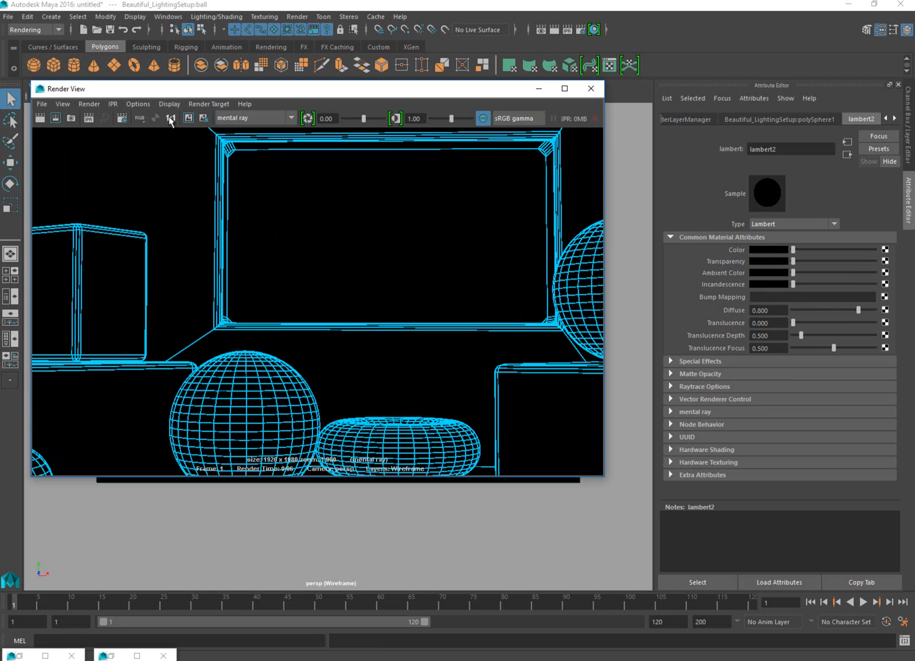
{"action": "left_click_drag", "start_coordinate": [604, 478], "coordinate": [685, 561]}
{"action": "left_click", "coordinate": [671, 89]}
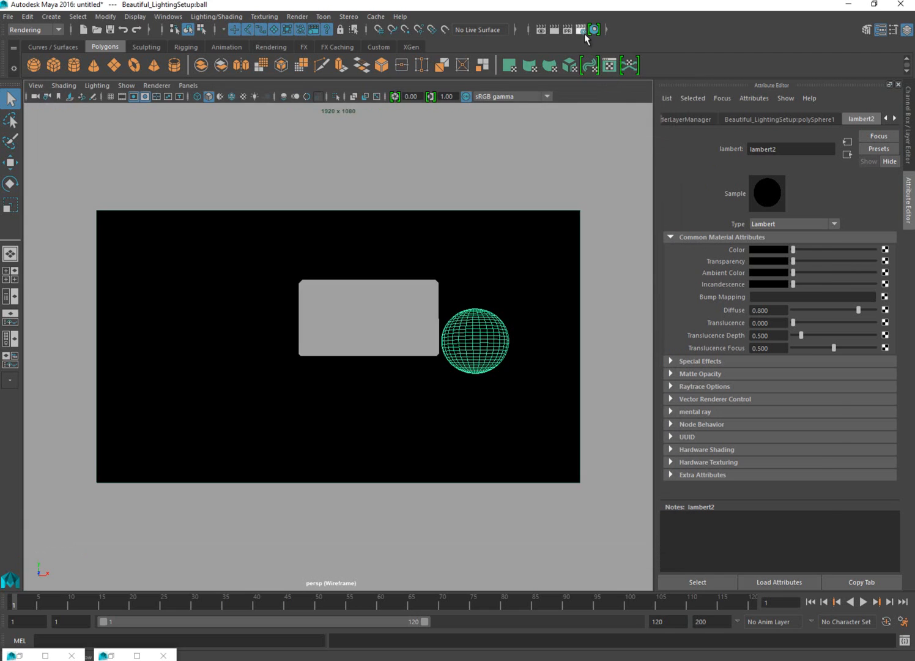
Review the contour_shader_simple1 parameters in the Hypershade once more and minimize the window.
{"action": "left_click", "coordinate": [591, 32]}
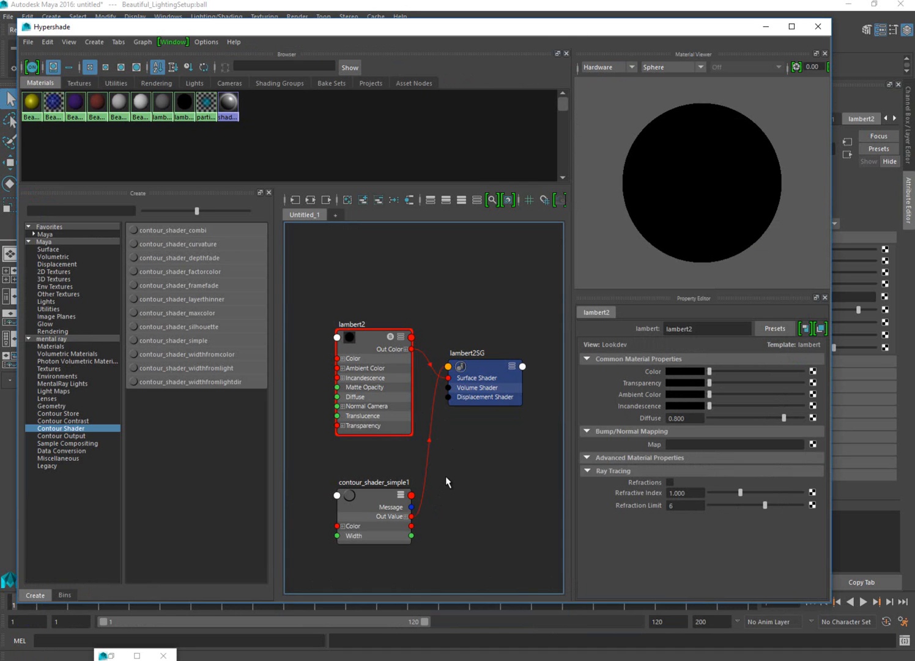
{"action": "left_click", "coordinate": [372, 502]}
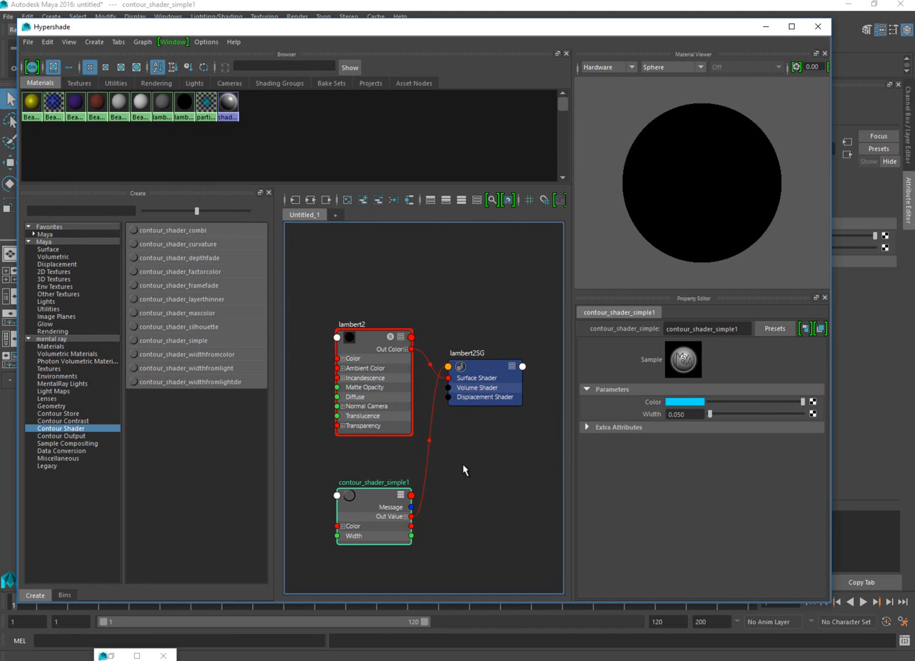
{"action": "left_click", "coordinate": [677, 414]}
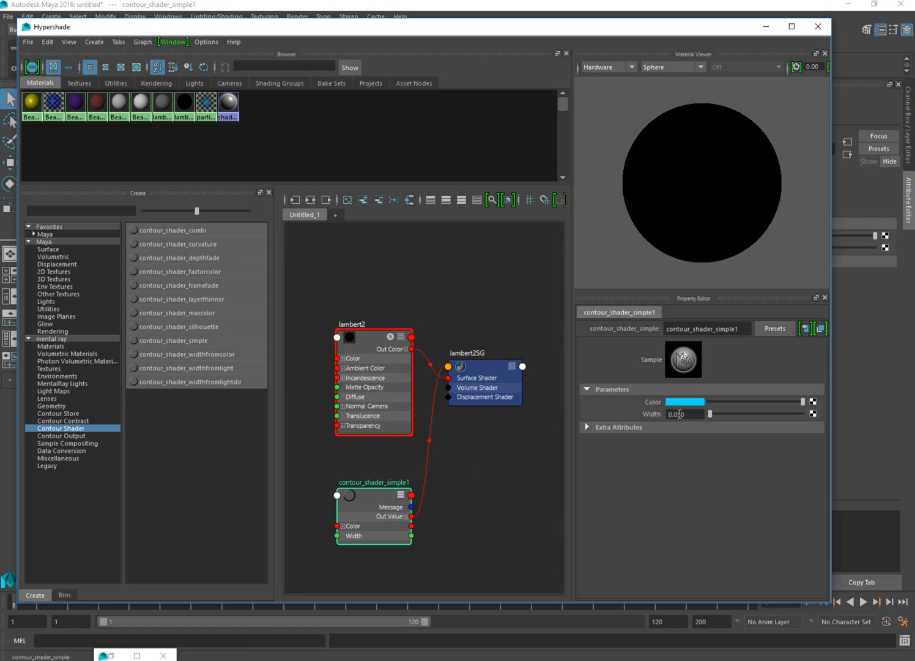
{"action": "left_click", "coordinate": [765, 26]}
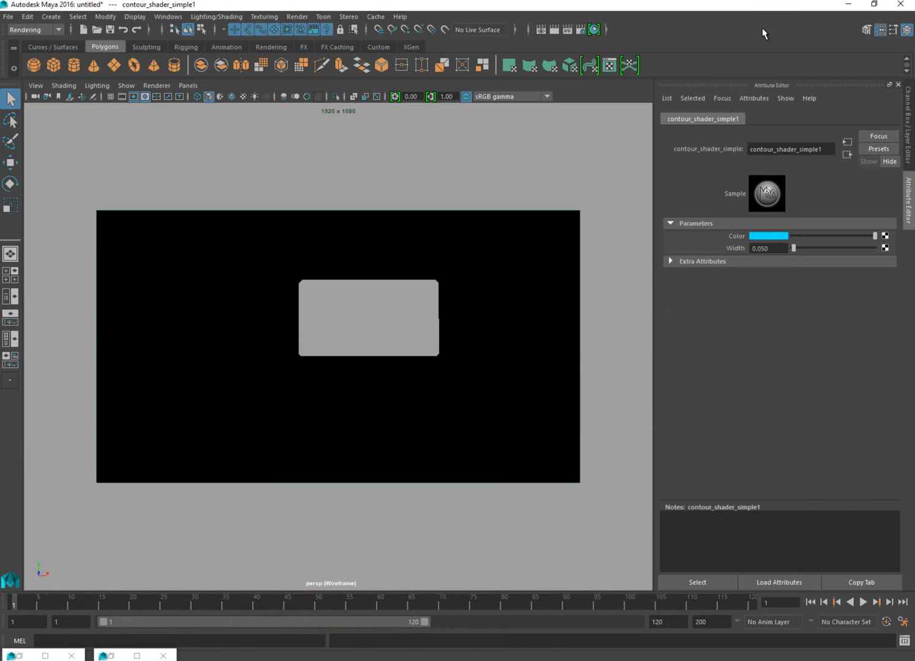